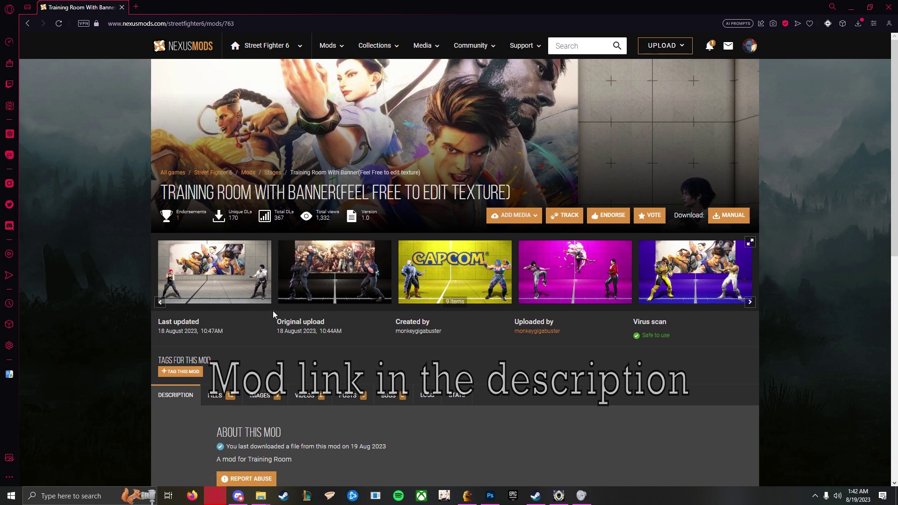
View the Training Room With Banner mod's gallery images full size, stepping through several pictures.
scroll(488, 315, down, 1)
drag(573, 287, 540, 316)
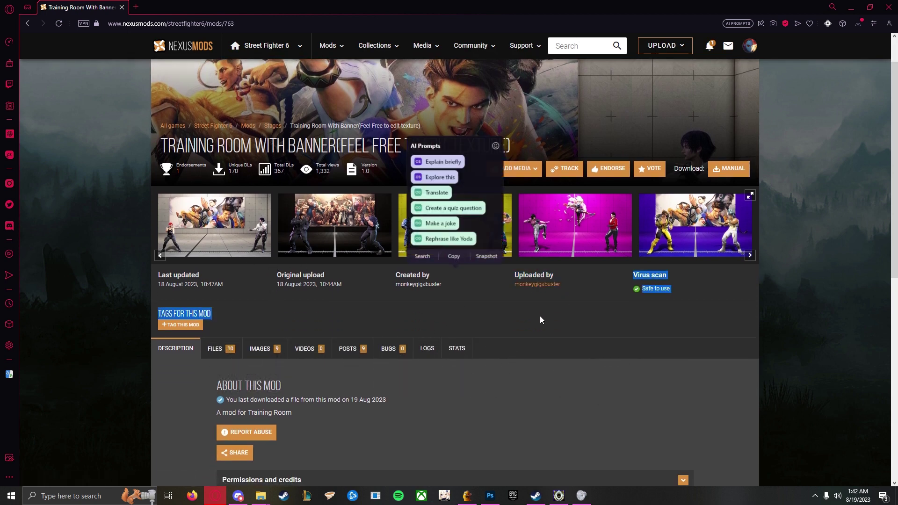
click(218, 232)
click(873, 264)
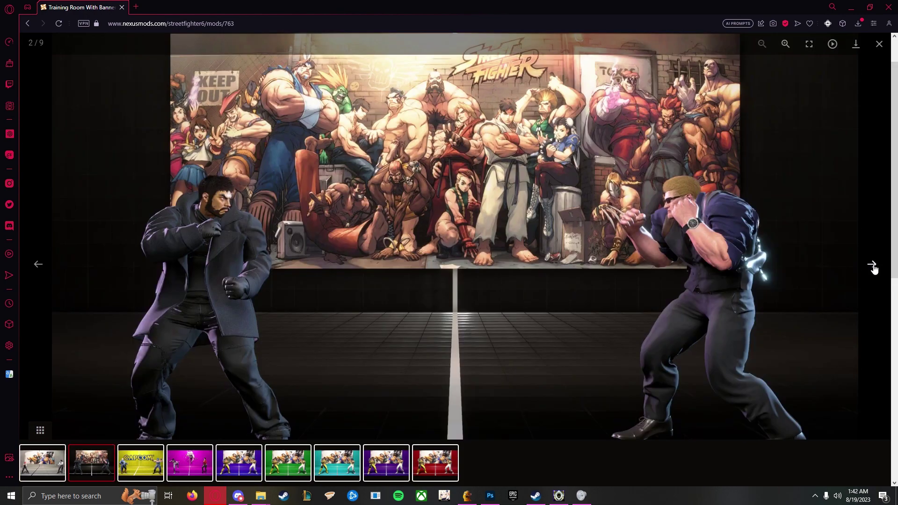
click(872, 264)
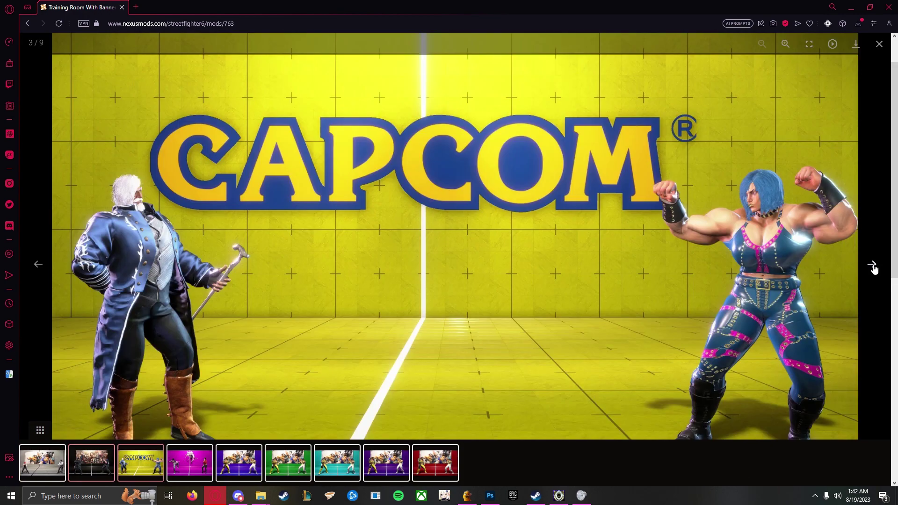
click(874, 217)
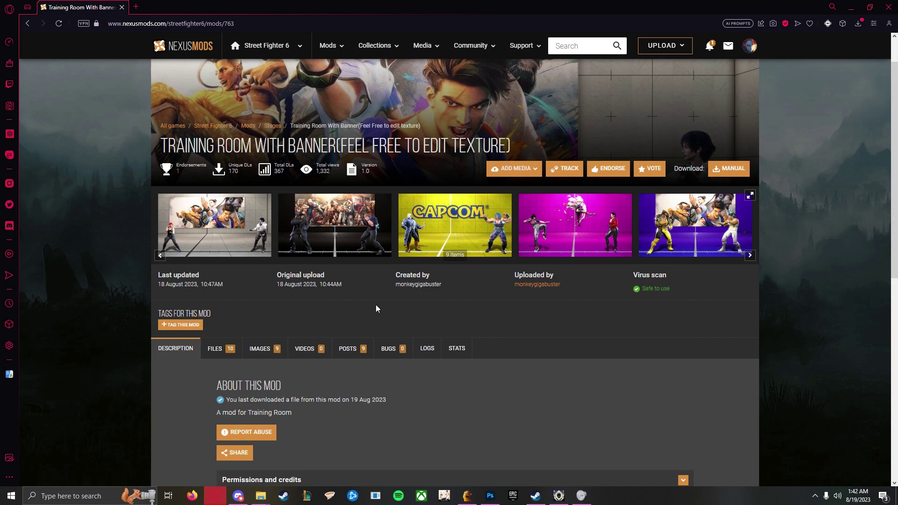
scroll(374, 305, down, 7)
scroll(373, 312, up, 4)
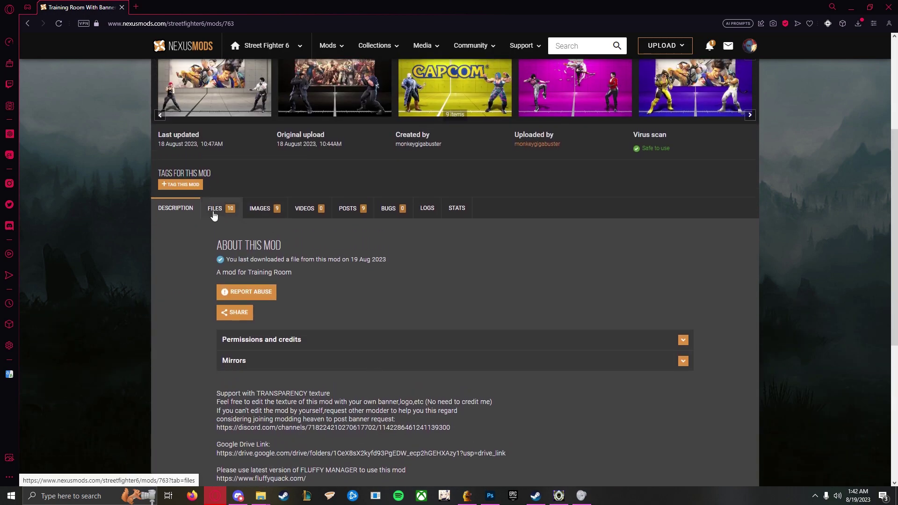
Open the FILES tab and scroll through the Main Files list of banner colour variants.
click(216, 208)
scroll(342, 312, down, 3)
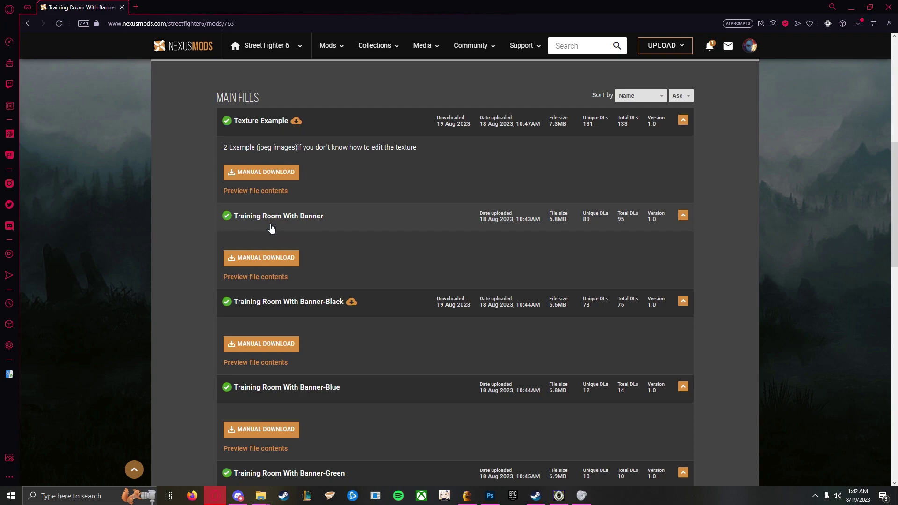
scroll(346, 267, down, 4)
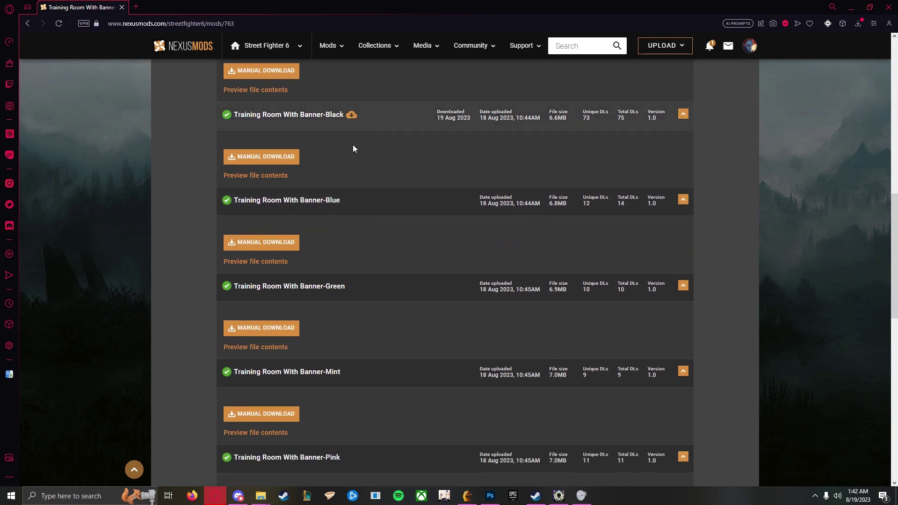
scroll(407, 295, up, 13)
click(750, 301)
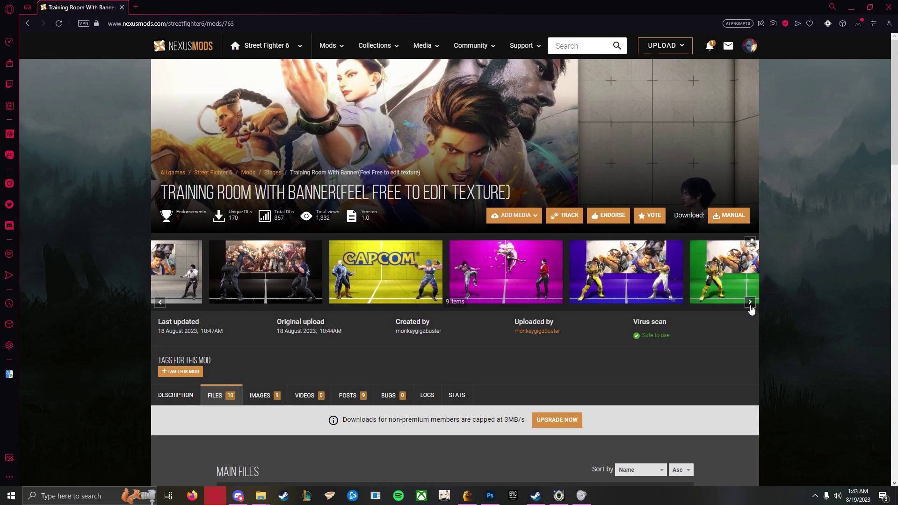
scroll(662, 315, down, 13)
scroll(354, 278, down, 5)
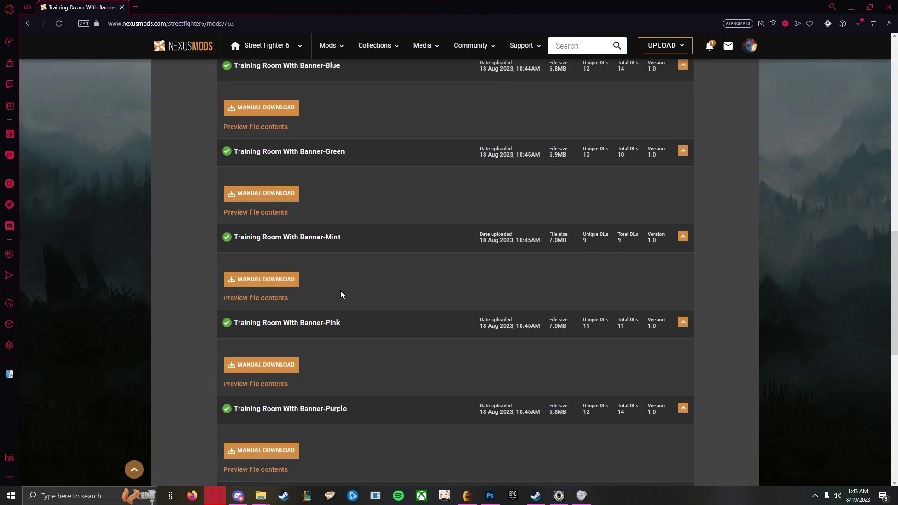
scroll(324, 311, up, 15)
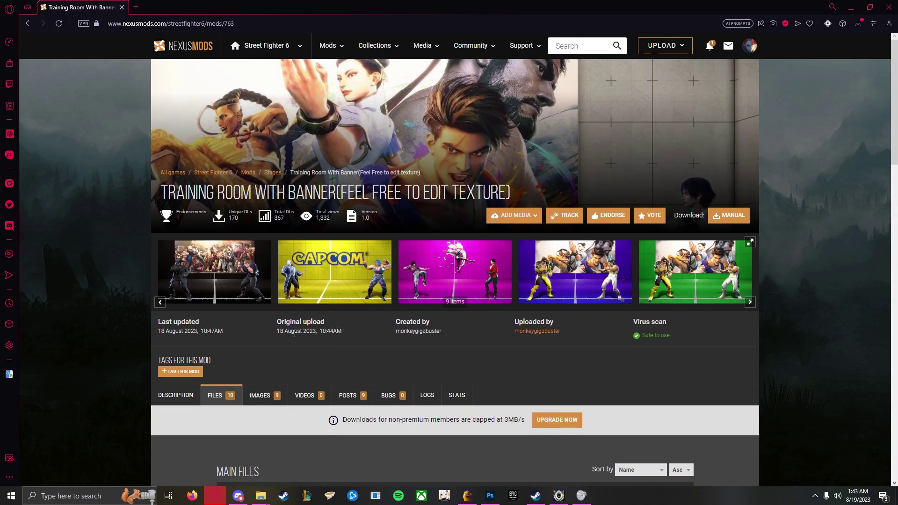
Look inside the retool stage folder and its Training Room With Banner-Black mod, then return to the browser.
mouse_move(261, 496)
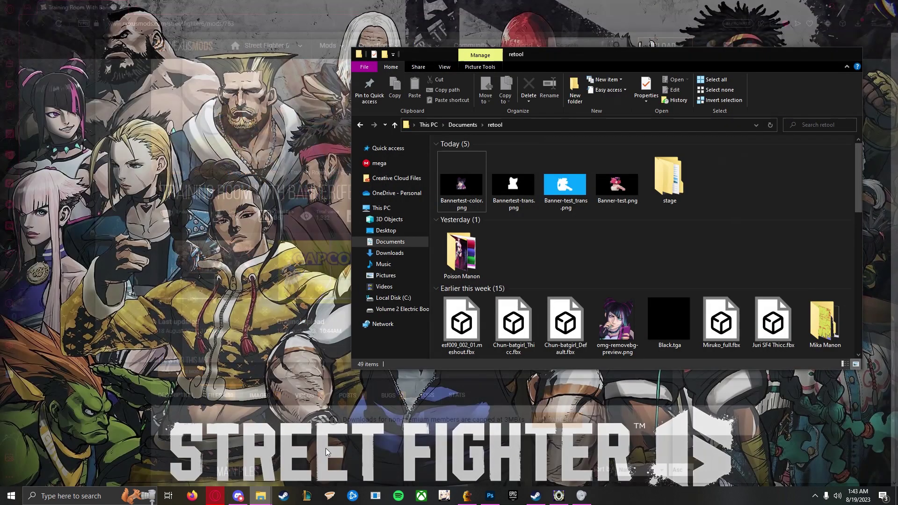
click(314, 459)
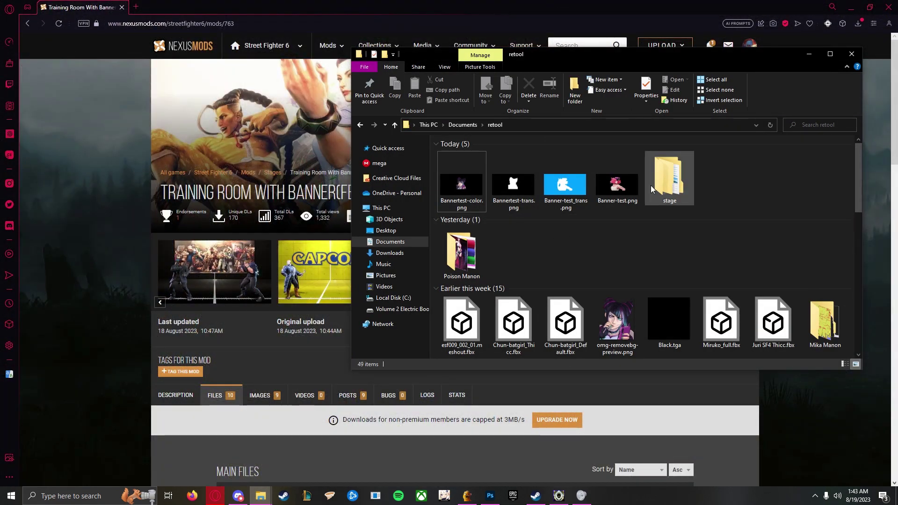
double_click(670, 187)
double_click(490, 155)
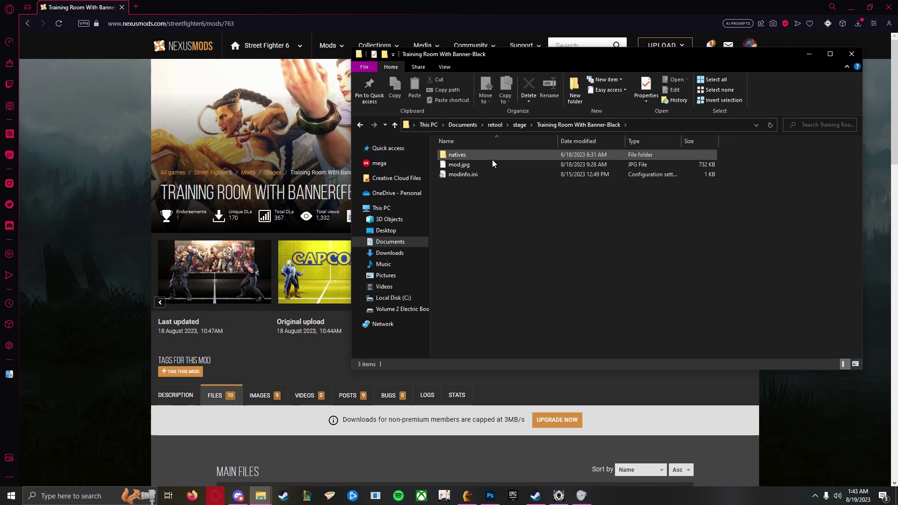
key(alt+Left)
key(alt+Left)
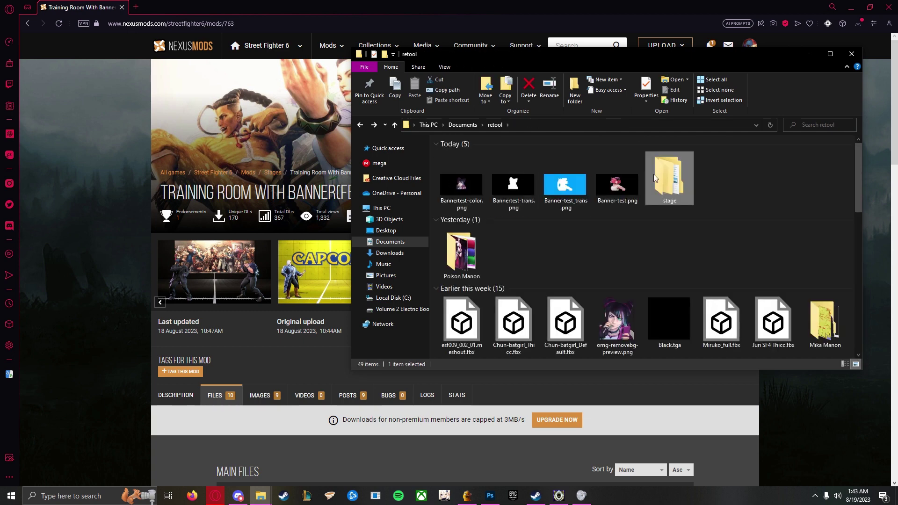
double_click(670, 183)
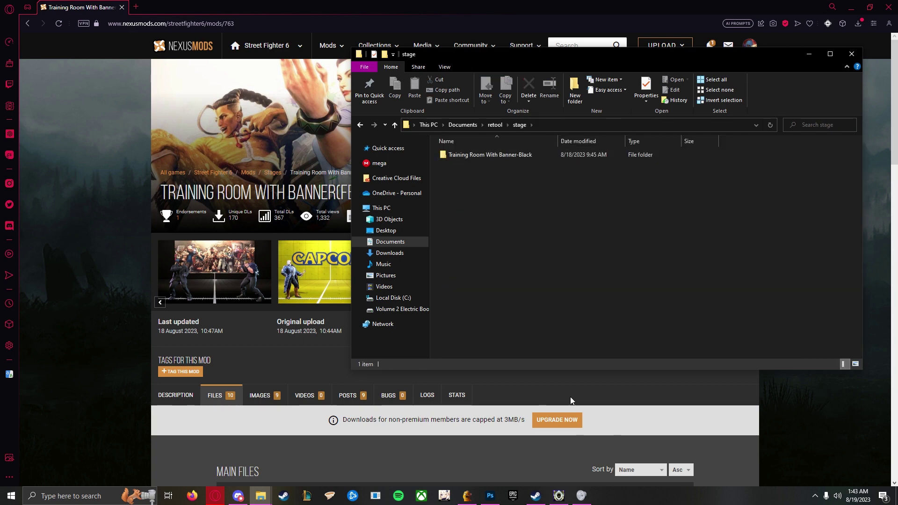
click(315, 354)
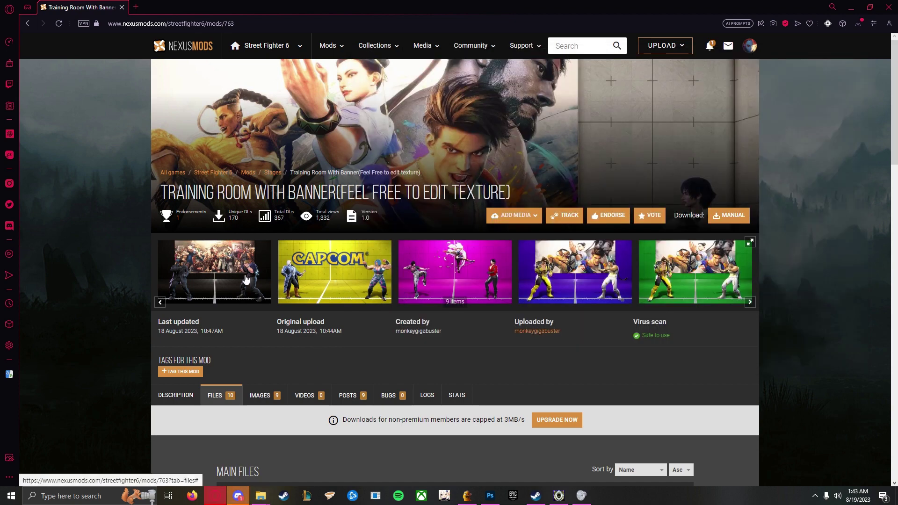
Create a new 4096 x 2048 px Photoshop document with a black background.
click(490, 497)
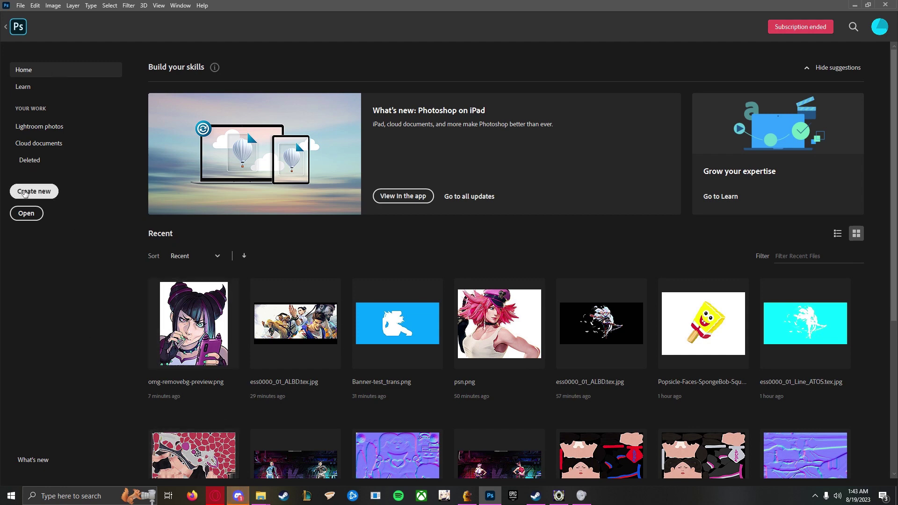
click(56, 193)
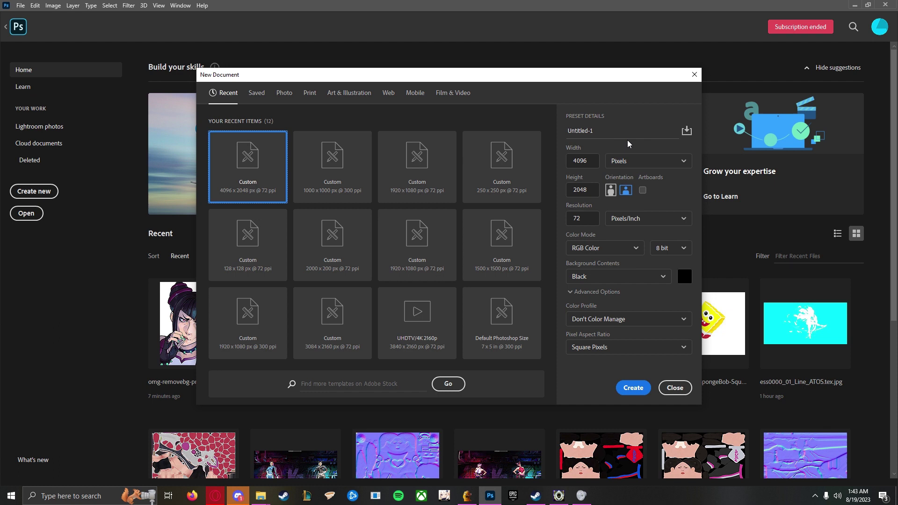
click(572, 163)
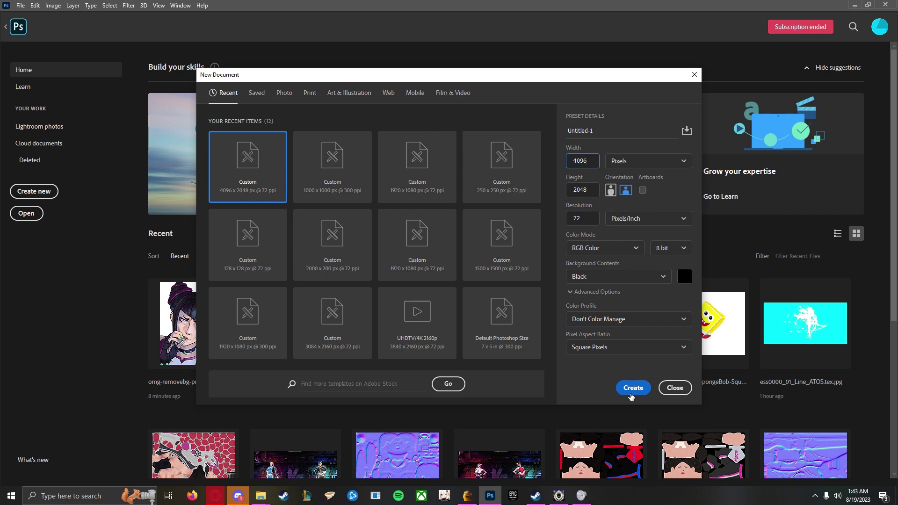
click(633, 388)
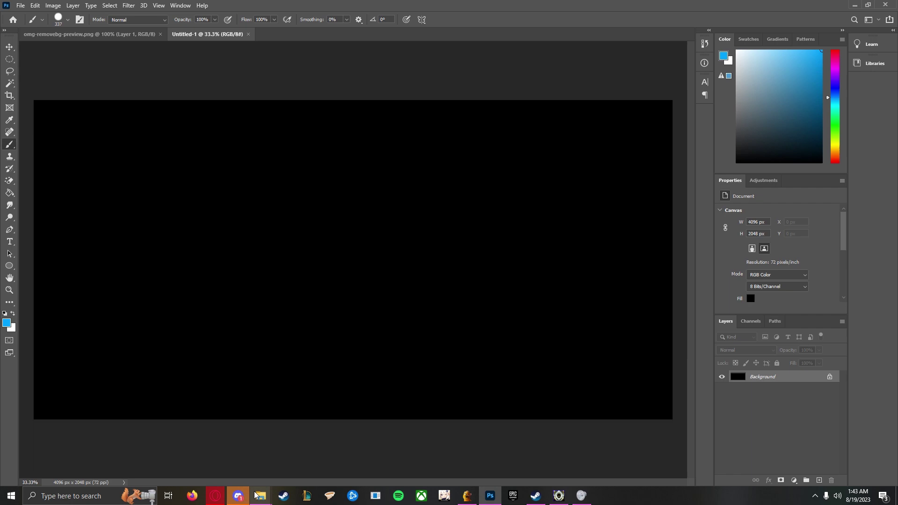
Drag Juri_nerd.png from the emotes folder onto the black canvas.
mouse_move(257, 496)
click(232, 456)
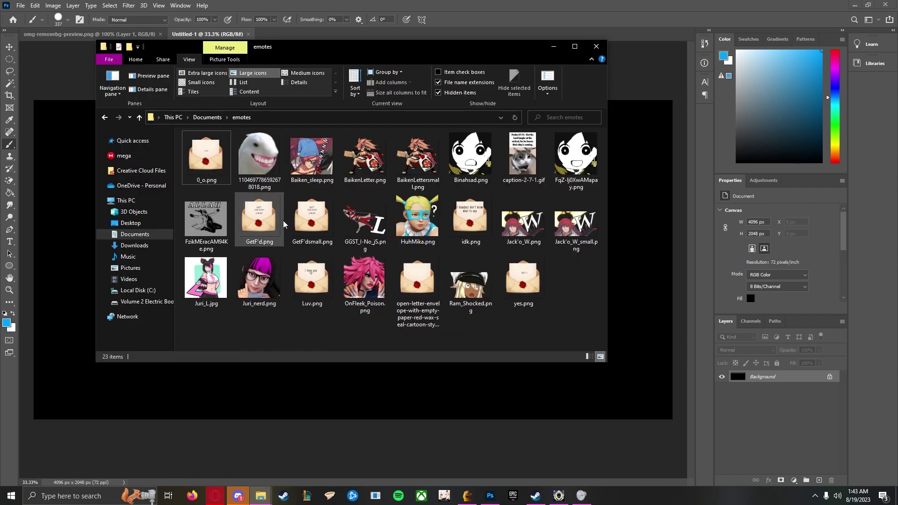
click(262, 277)
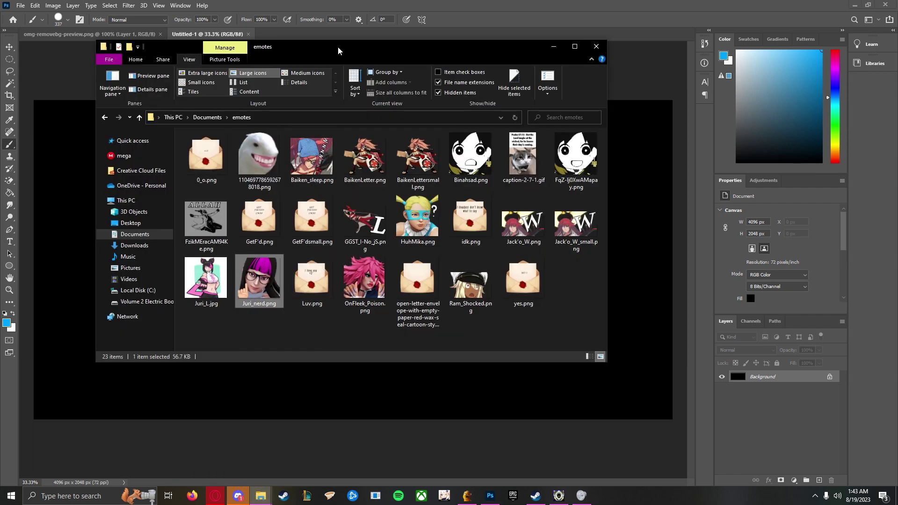
drag(339, 50, 563, 42)
drag(483, 271, 267, 261)
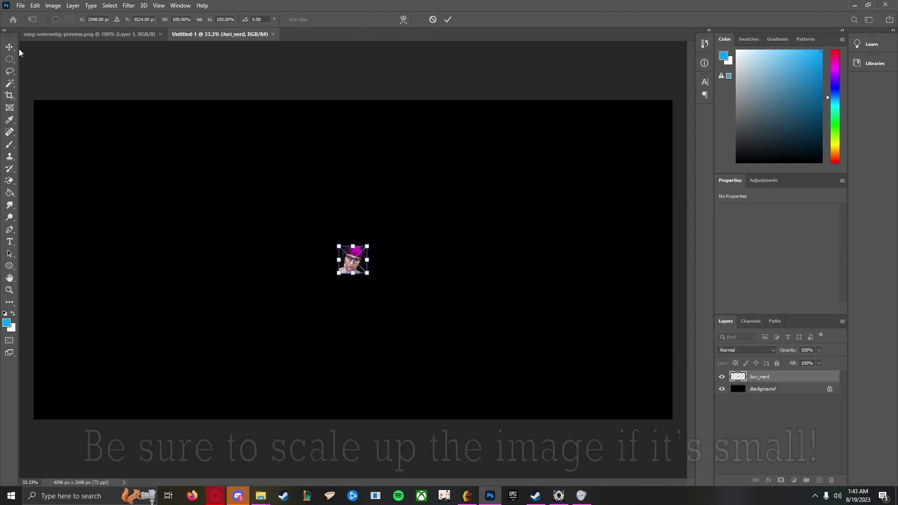
Scale the Juri_nerd image up to about 560% and centre it on the canvas.
drag(367, 273, 475, 377)
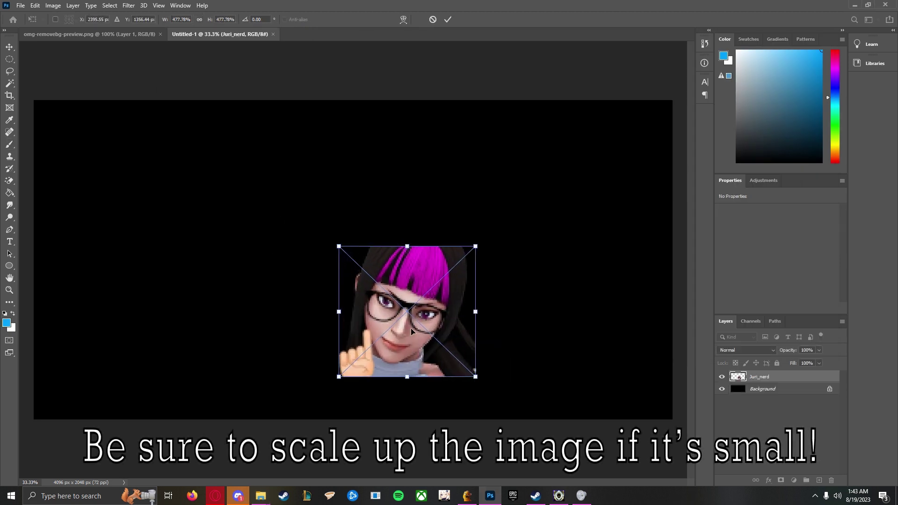
drag(411, 327, 366, 276)
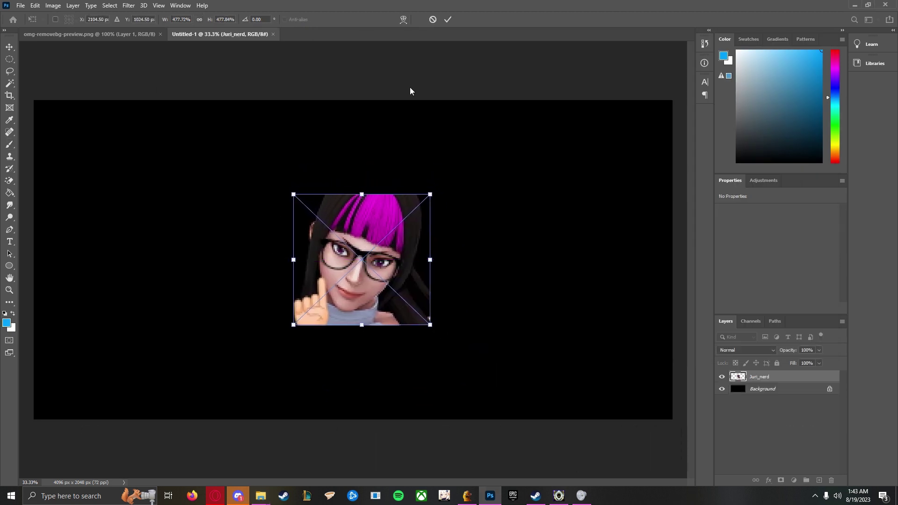
click(447, 20)
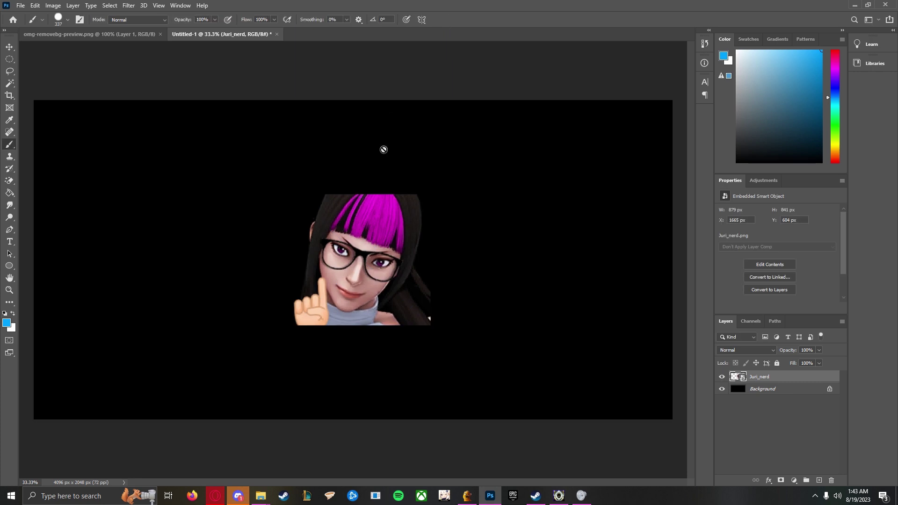
click(8, 47)
drag(418, 302, 440, 332)
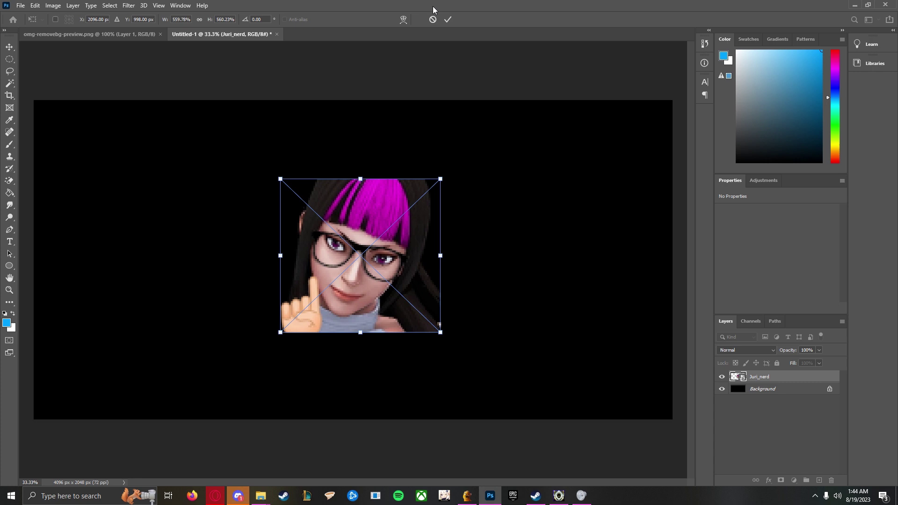
click(448, 19)
click(123, 78)
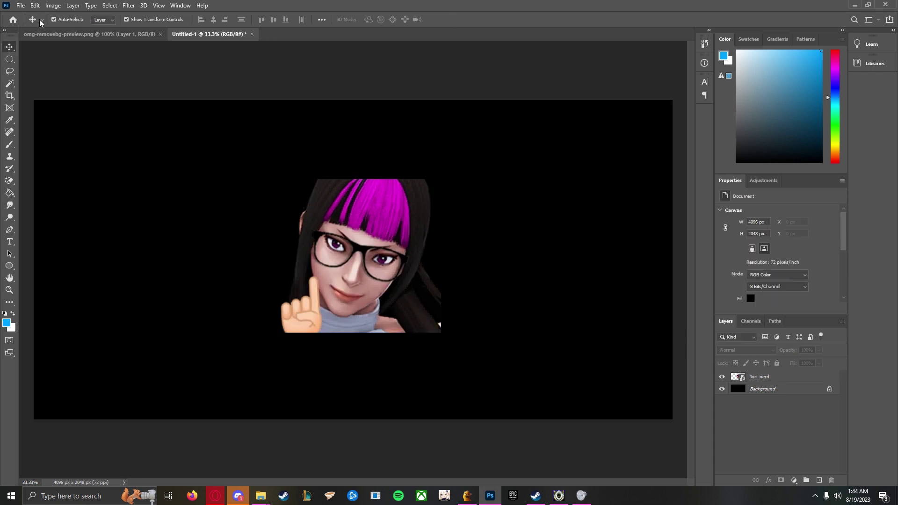
Save the document as a PNG named Banner-color, accepting the default PNG options.
click(21, 6)
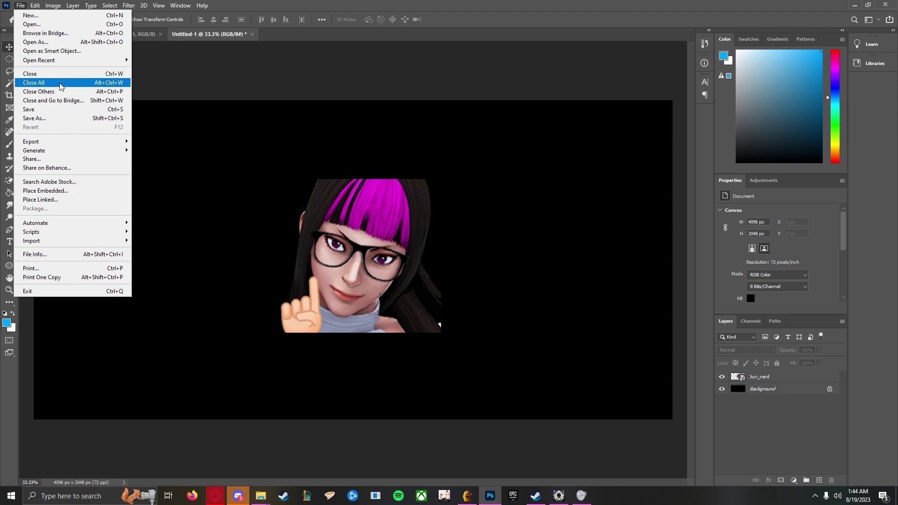
click(64, 122)
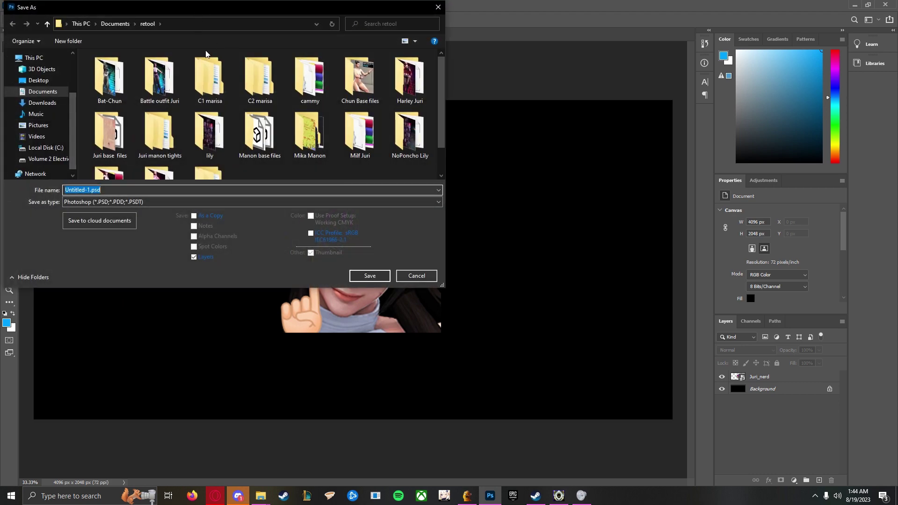
click(98, 201)
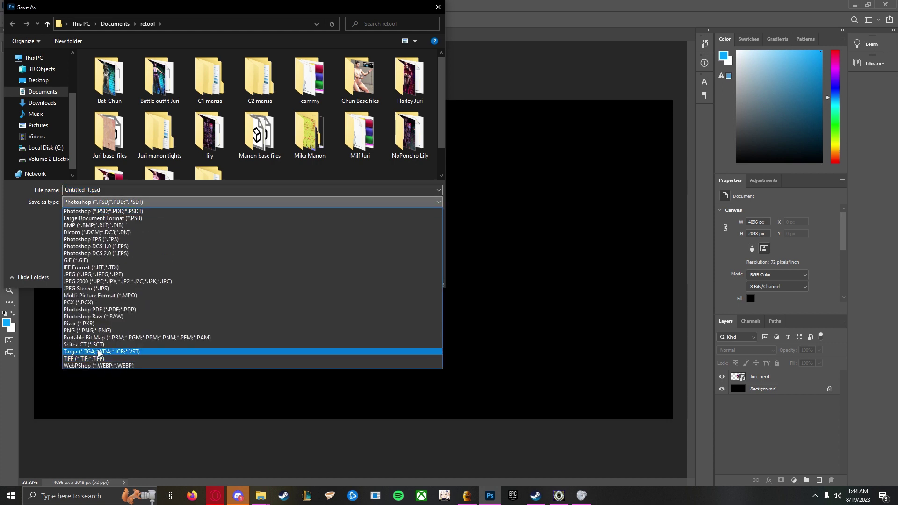
click(99, 332)
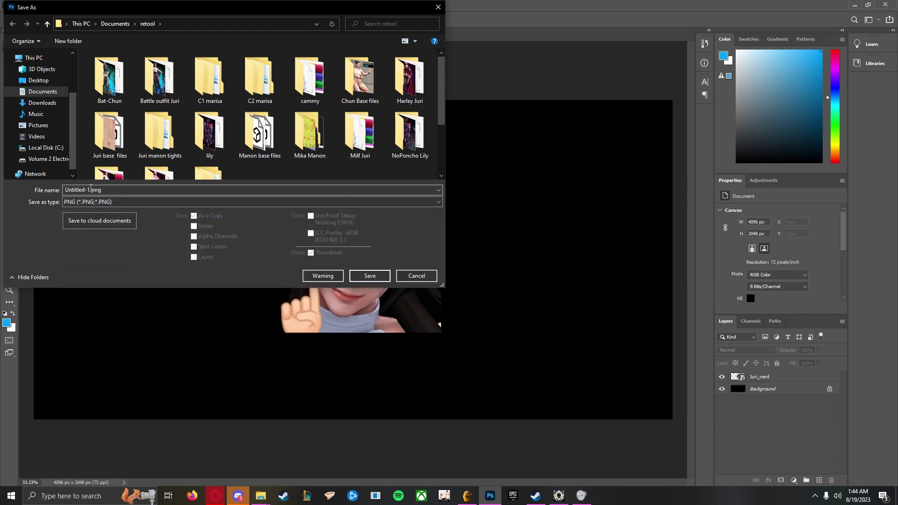
drag(90, 190, 59, 192)
key(BackSpace)
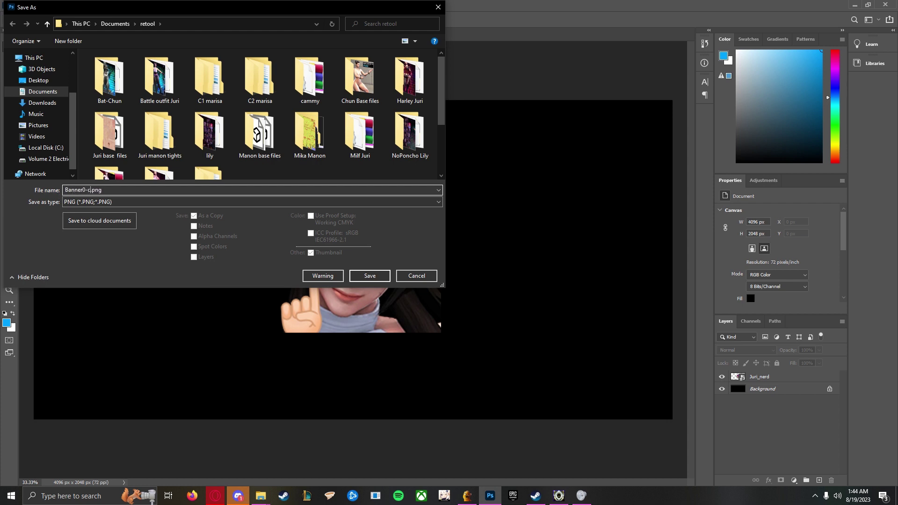
text(Banner-color)
key(Return)
click(502, 147)
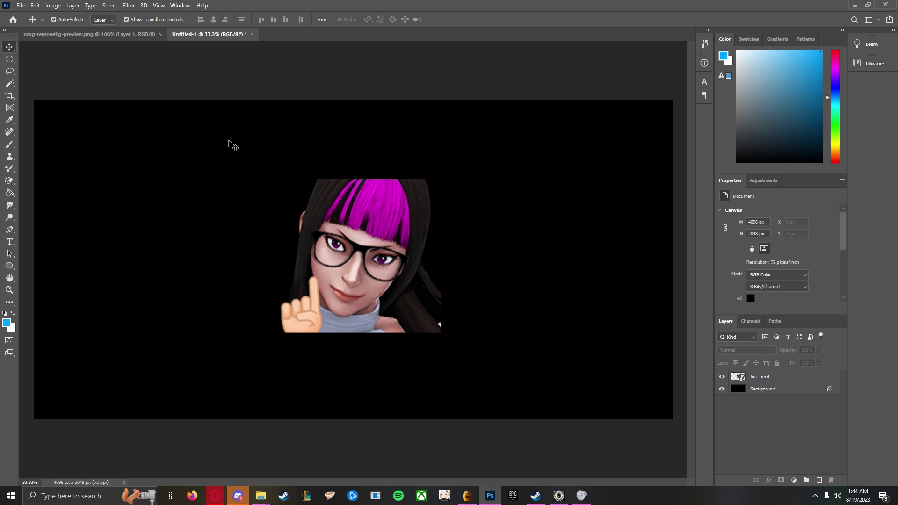
Browse the Image, Layer and Type menus without choosing a command.
click(52, 7)
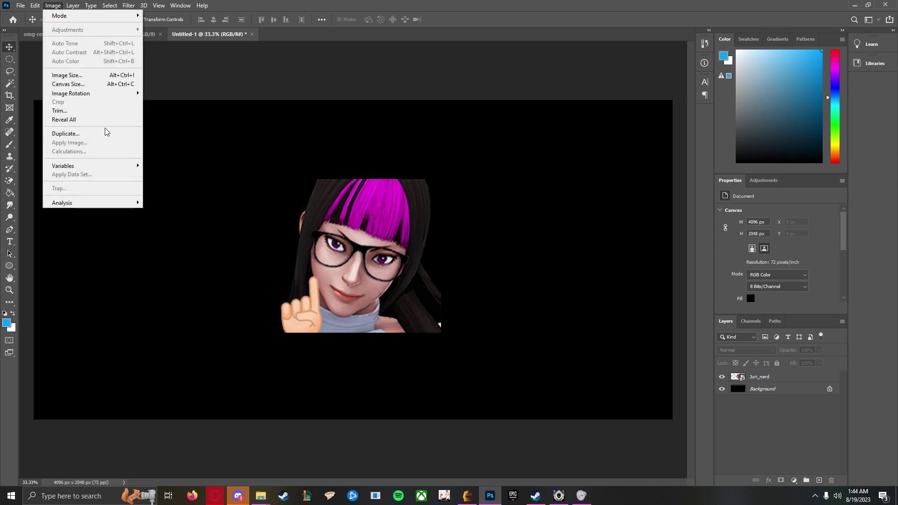
double_click(73, 6)
click(92, 6)
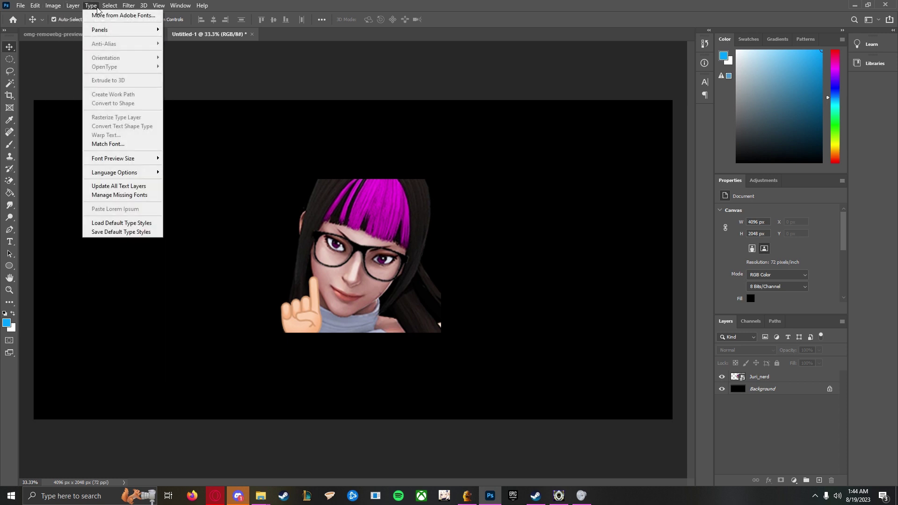
mouse_move(110, 5)
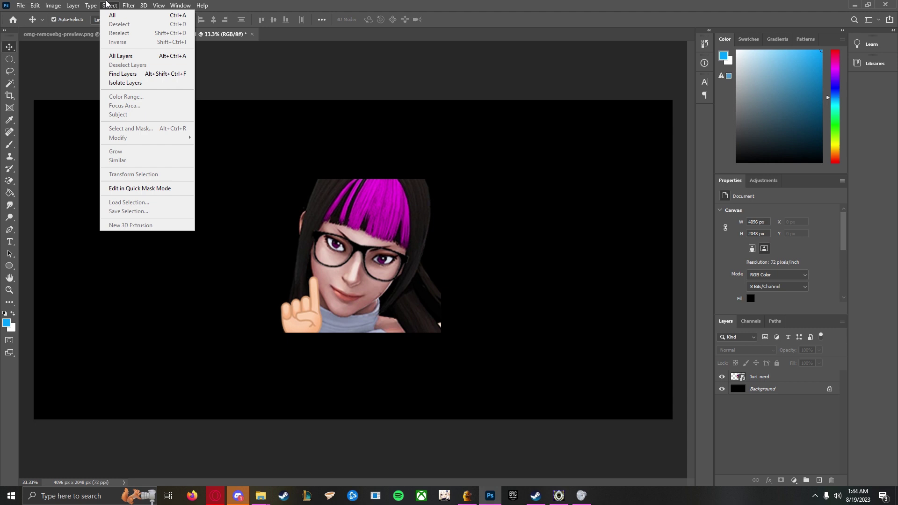
click(778, 408)
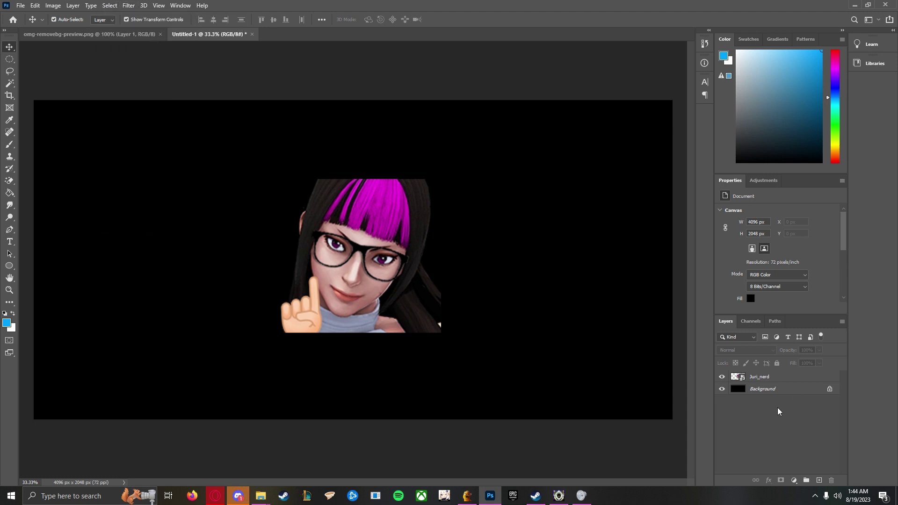
Unlock the Background layer as Layer 0, fill it bright blue, then select the Juri_nerd layer.
click(829, 389)
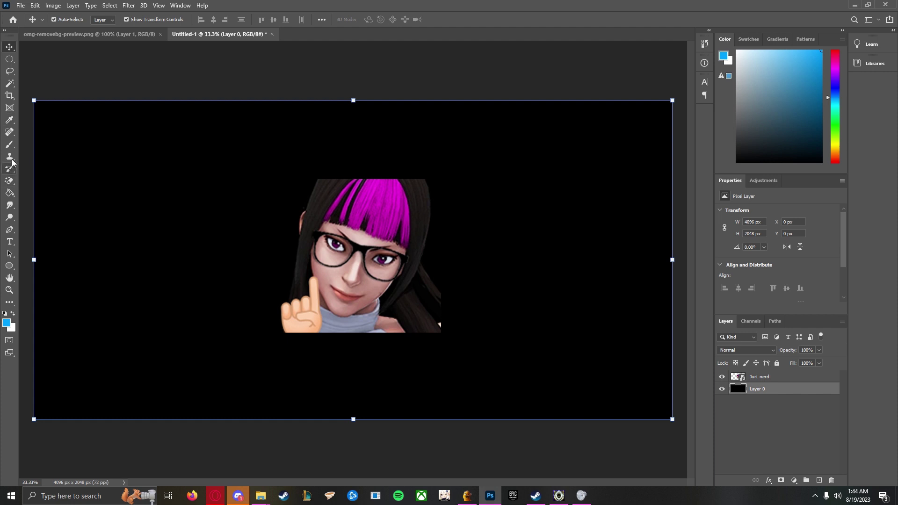
click(10, 193)
click(227, 223)
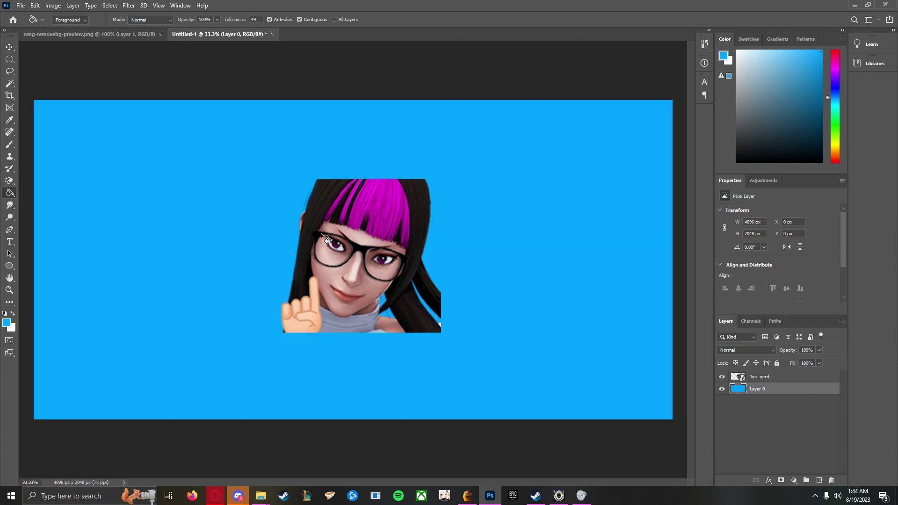
click(763, 378)
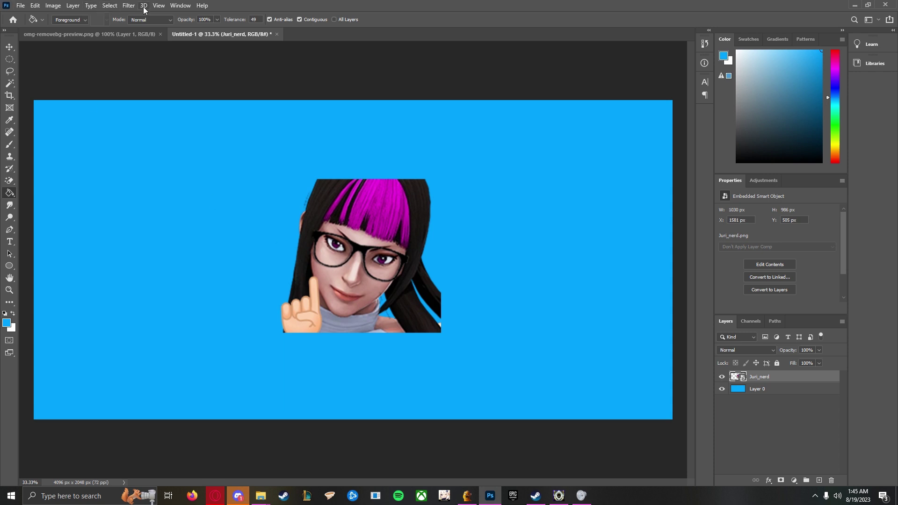
Apply an Exposure adjustment to Juri_nerd with offset maxed and exposure +20.
click(73, 5)
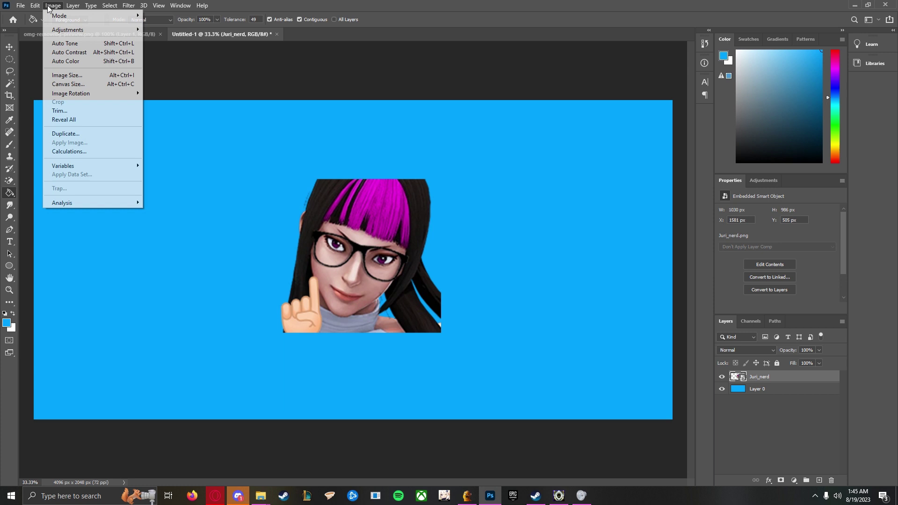
mouse_move(68, 35)
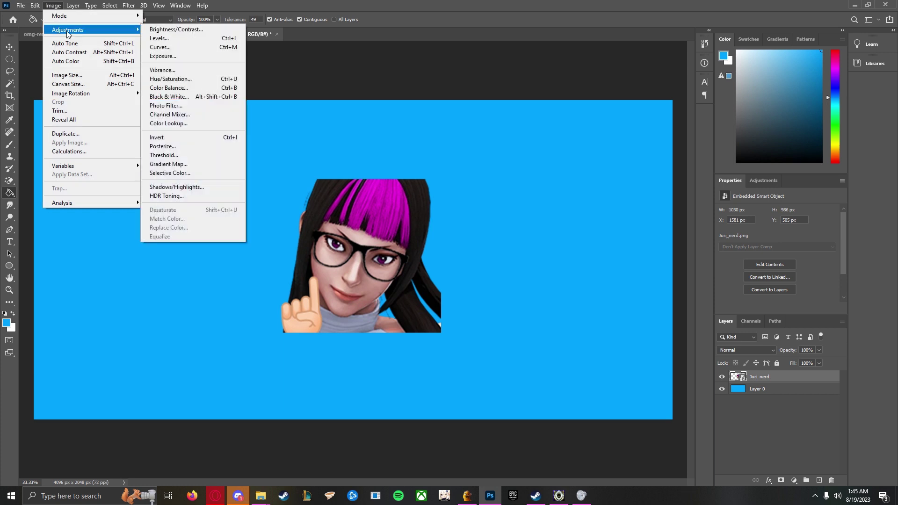
click(184, 56)
drag(425, 186, 479, 188)
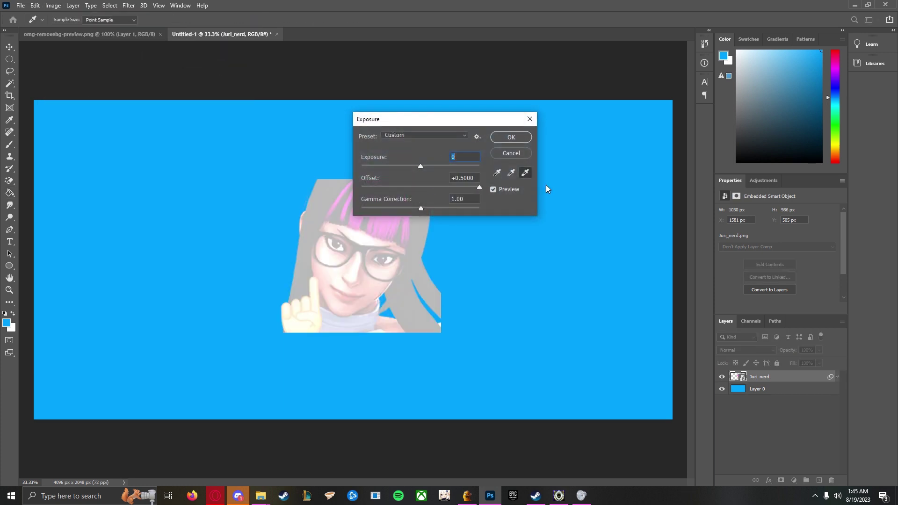
drag(421, 166, 479, 167)
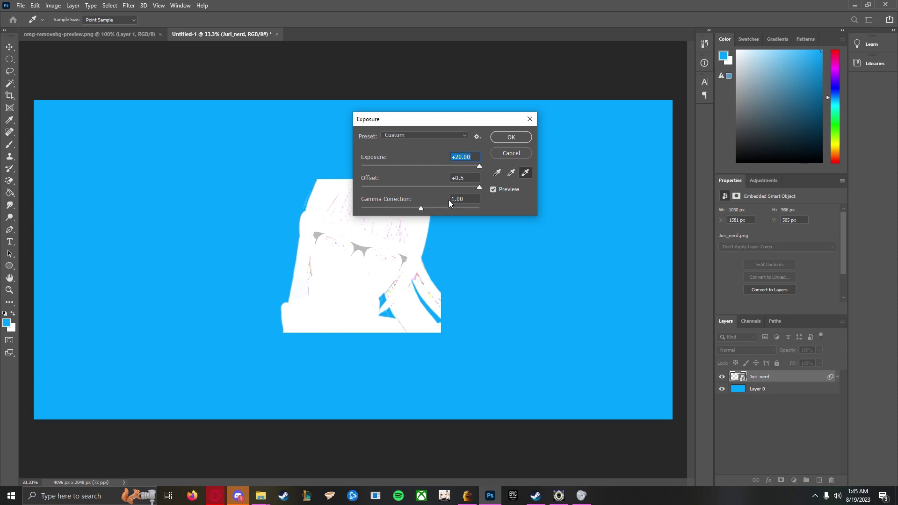
click(505, 141)
Apply Brightness/Contrast with brightness 150 and contrast at maximum, making a white silhouette.
click(52, 5)
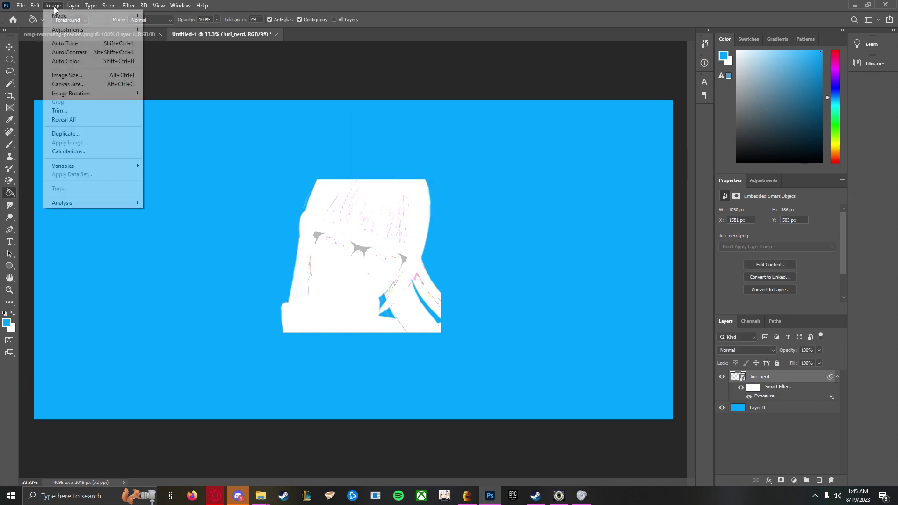
mouse_move(70, 30)
click(175, 30)
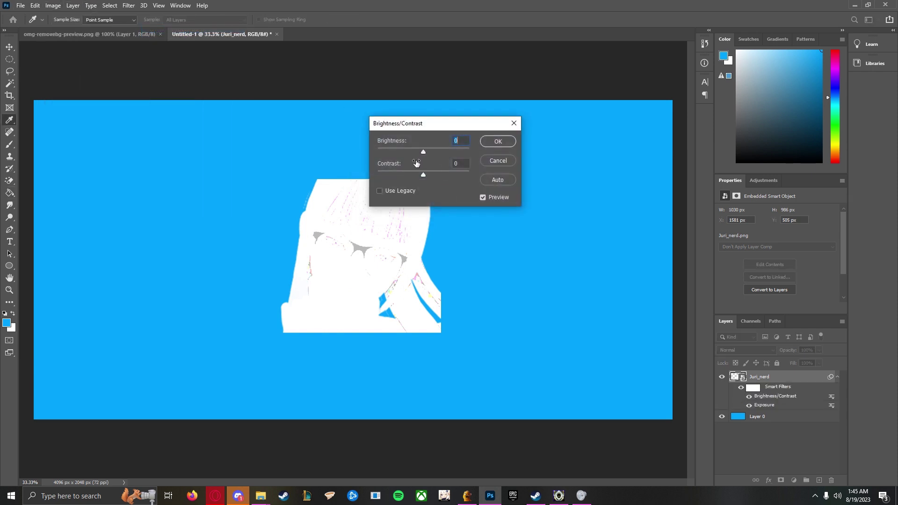
drag(424, 152, 505, 153)
drag(423, 173, 471, 174)
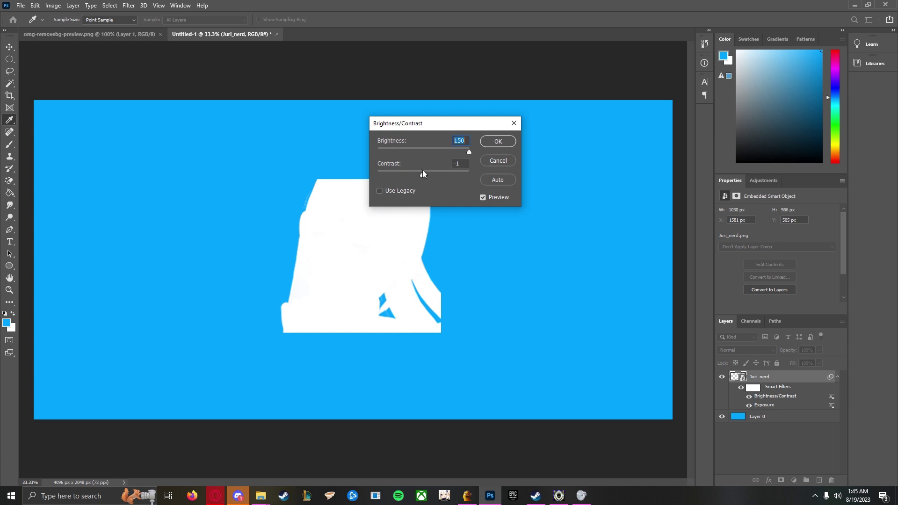
click(496, 143)
key(g)
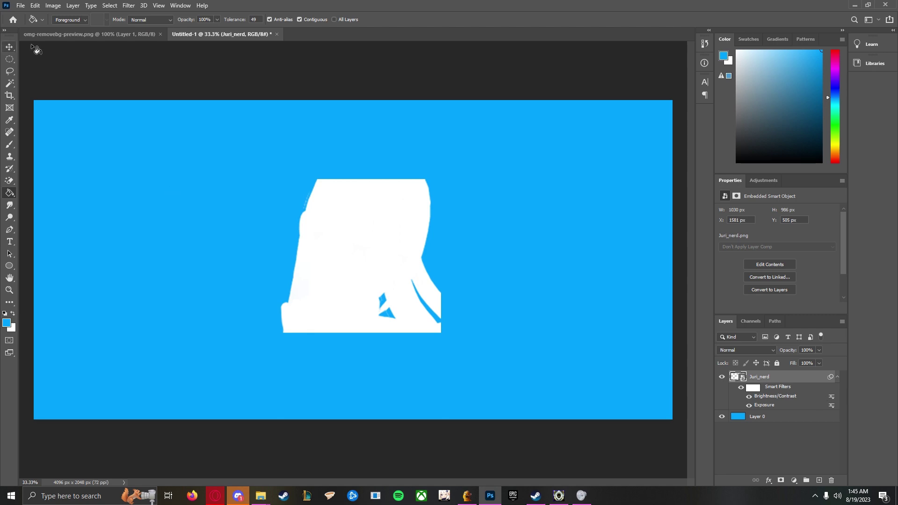
Save the silhouette banner as another PNG in retool, replacing the Untitled-1 name.
click(21, 6)
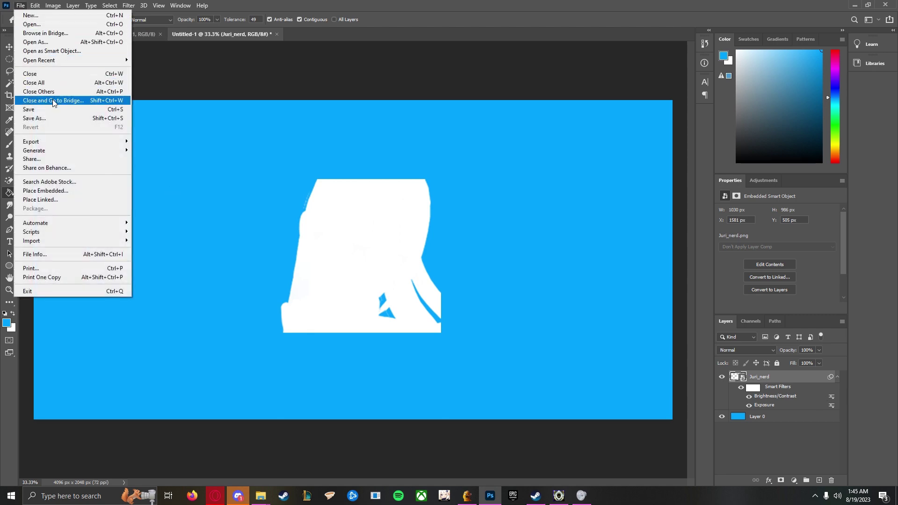
click(51, 123)
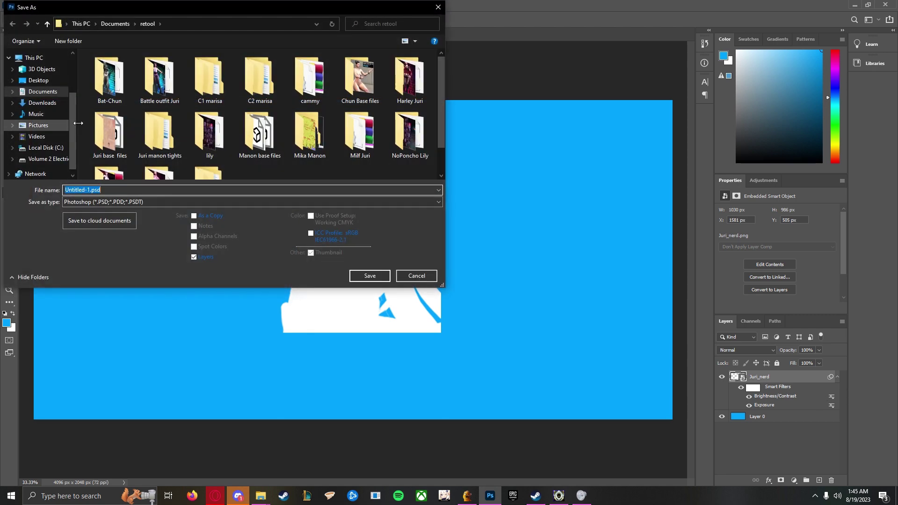
click(103, 202)
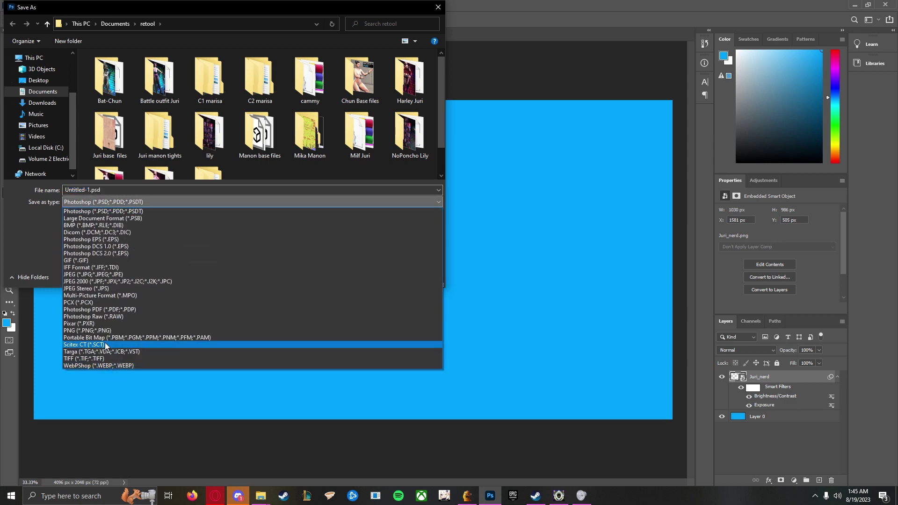
click(104, 328)
double_click(90, 190)
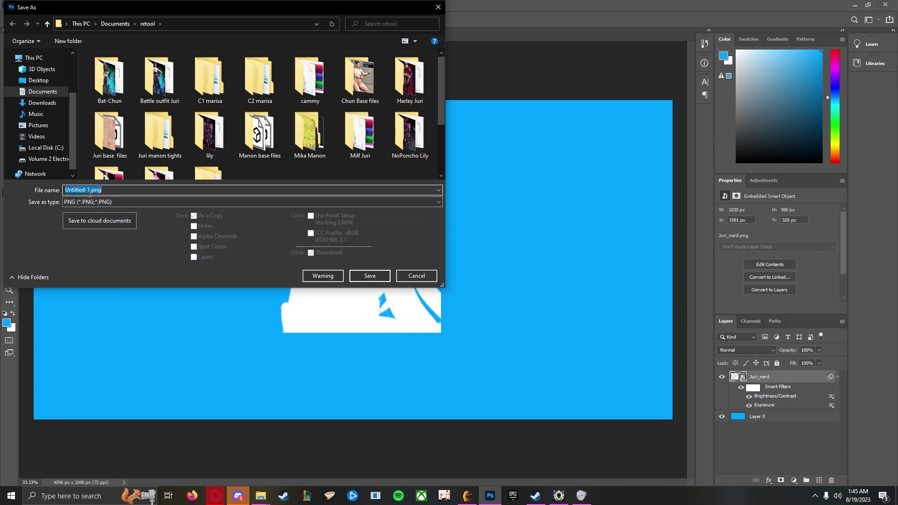
key(BackSpace)
click(377, 274)
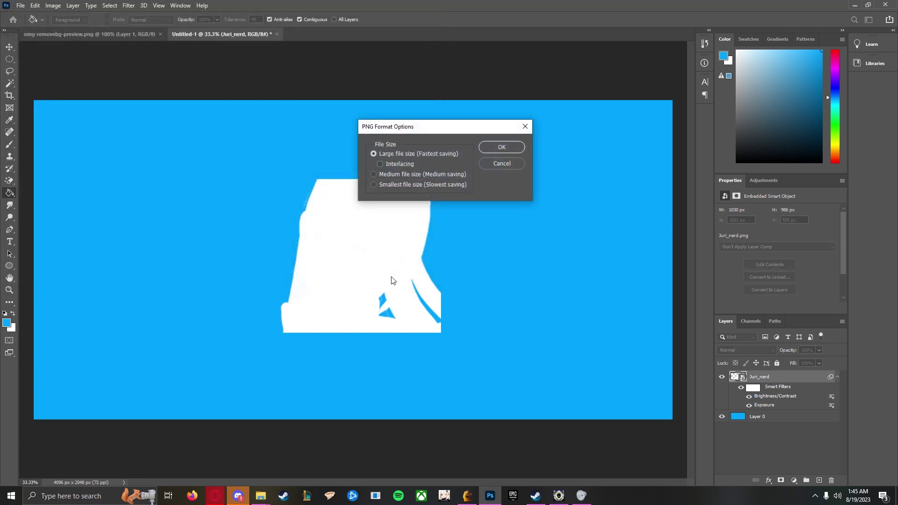
click(502, 148)
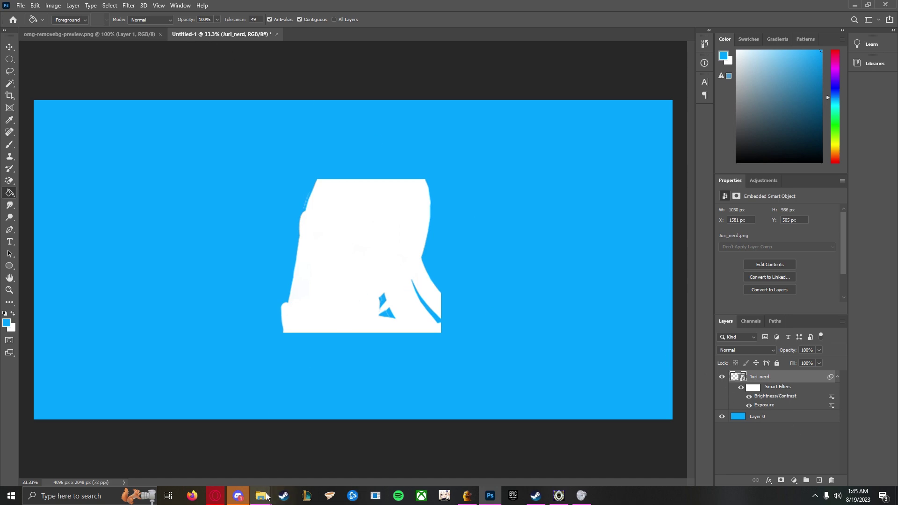
Select Banner-color.png in the retool folder, minimise Fluffy Mod Manager and bring Noesis forward.
mouse_move(263, 496)
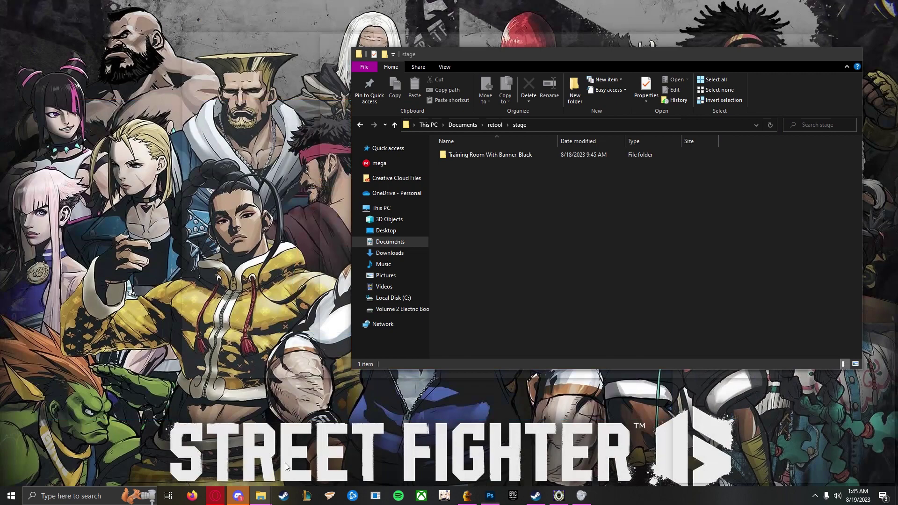
click(285, 463)
click(497, 126)
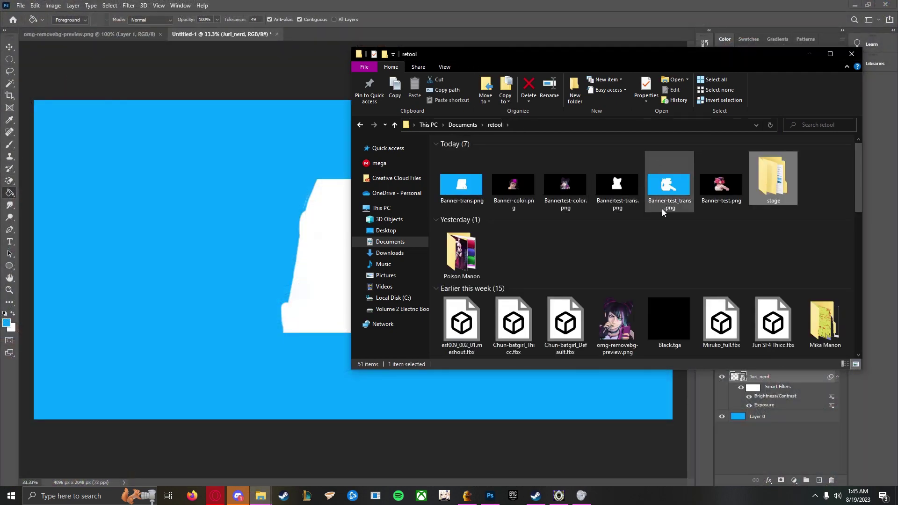
click(514, 202)
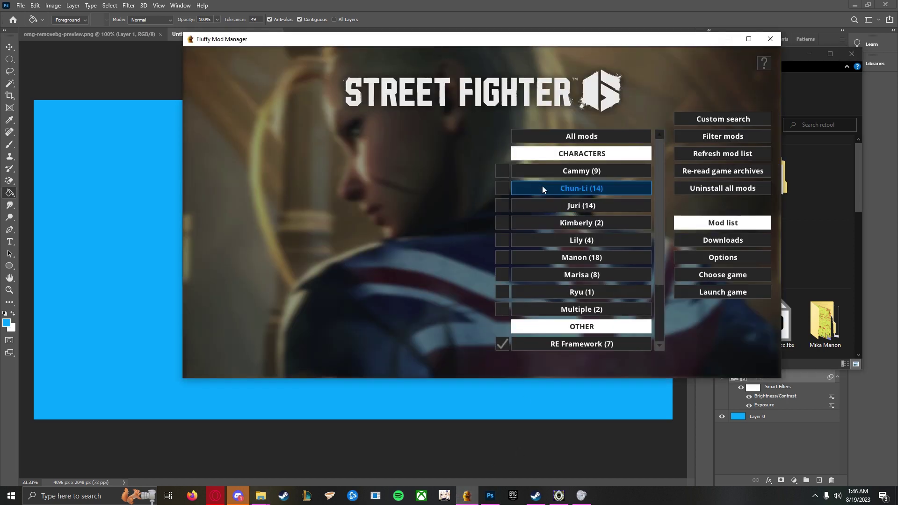
click(727, 39)
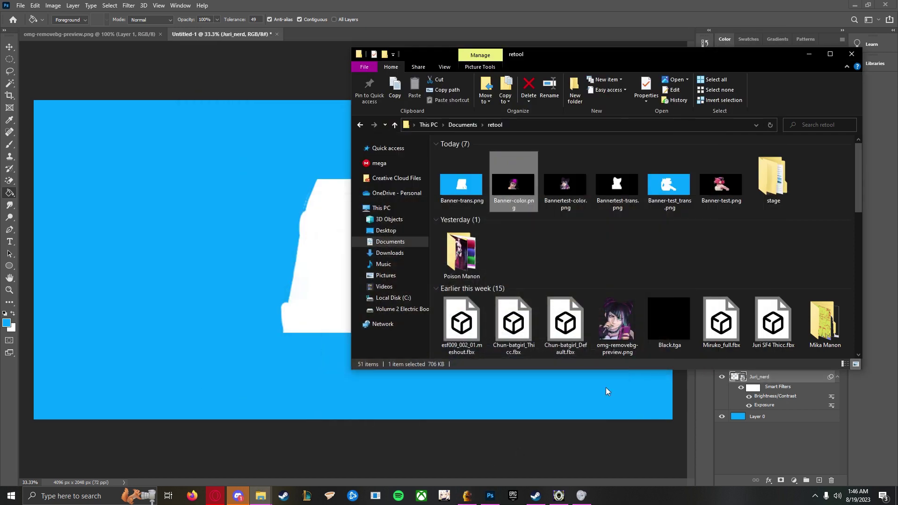
click(559, 496)
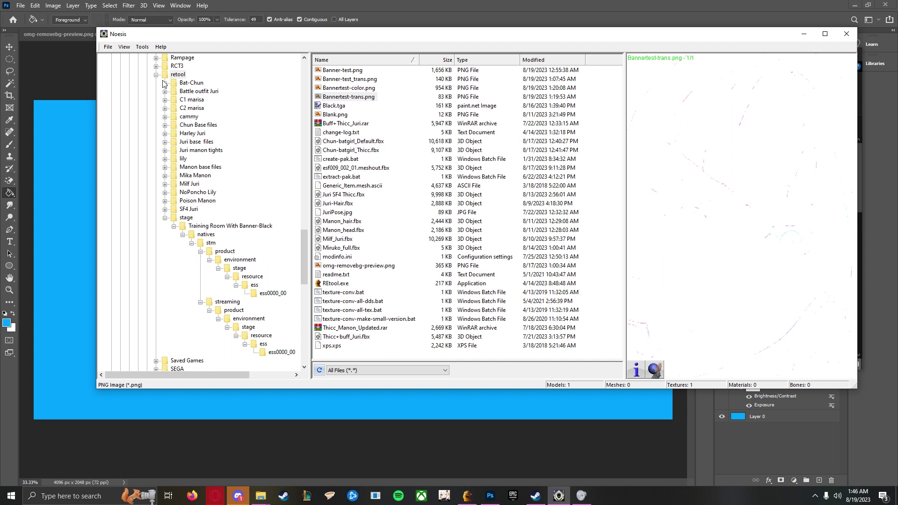
Preview the ess0000_01_ALBD texture in the ess0000_00 folder.
click(269, 294)
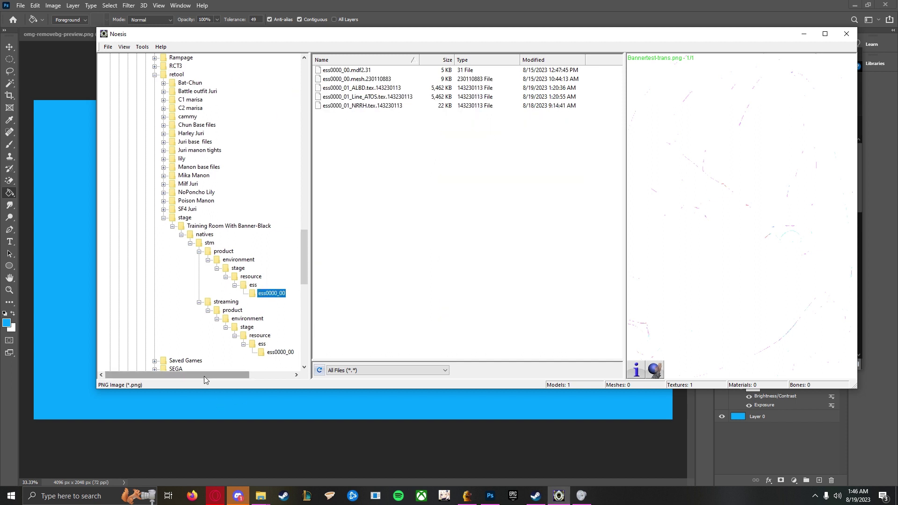
drag(204, 376, 232, 377)
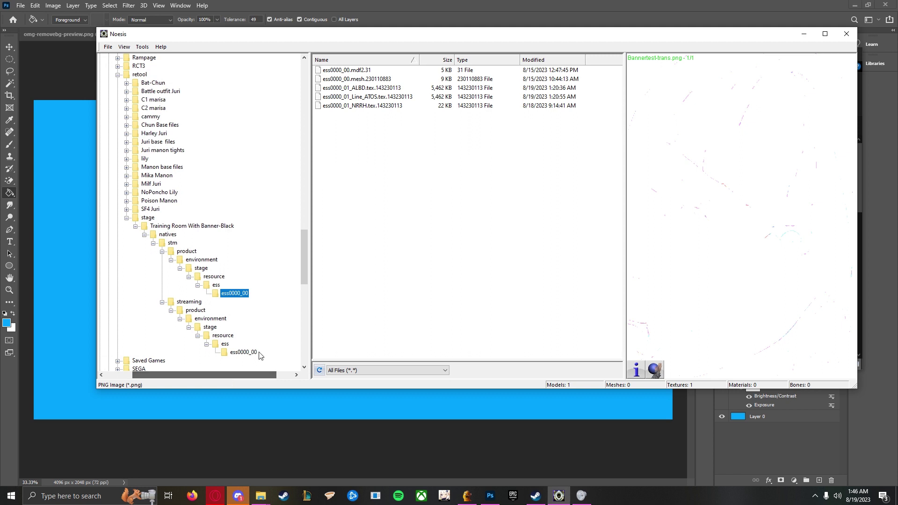
click(363, 89)
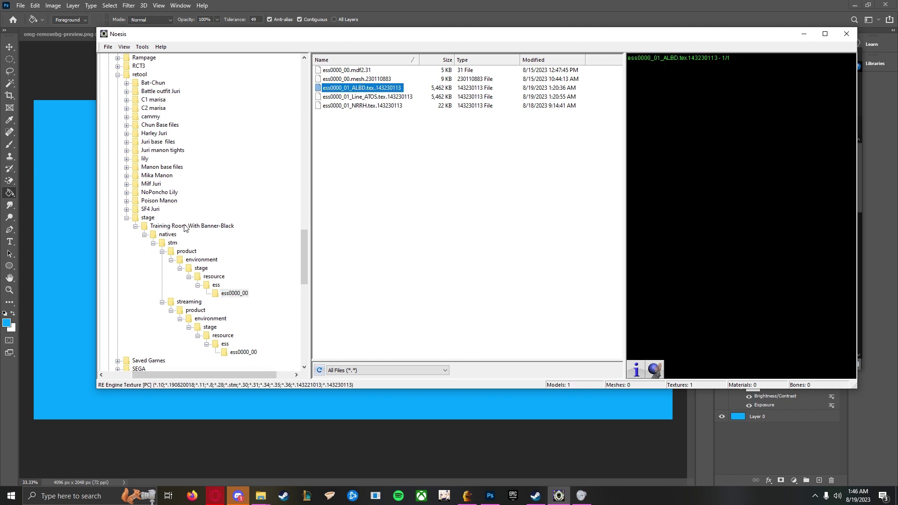
Re-expand the Banner-Black mod tree down to ess0000_00 and load the ALBD texture into the preview.
double_click(134, 218)
click(127, 218)
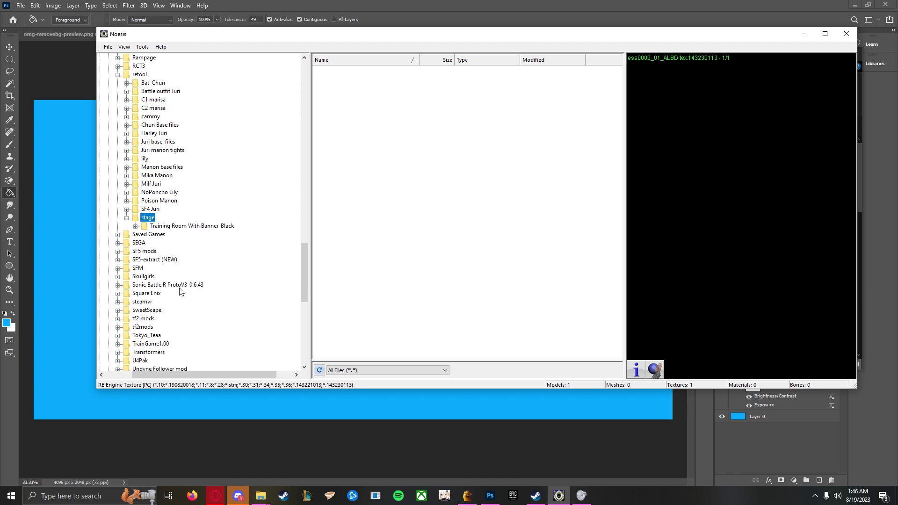
click(136, 227)
click(144, 235)
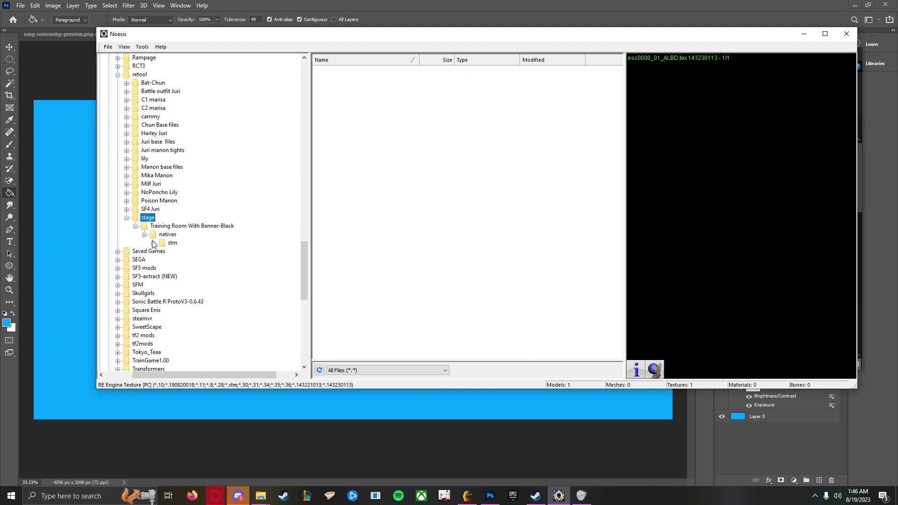
click(153, 242)
click(162, 251)
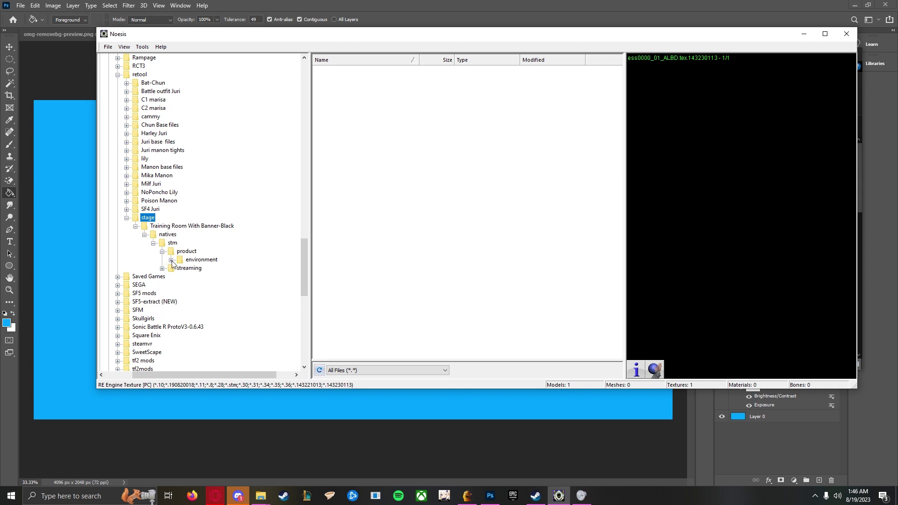
click(171, 261)
click(180, 269)
click(189, 277)
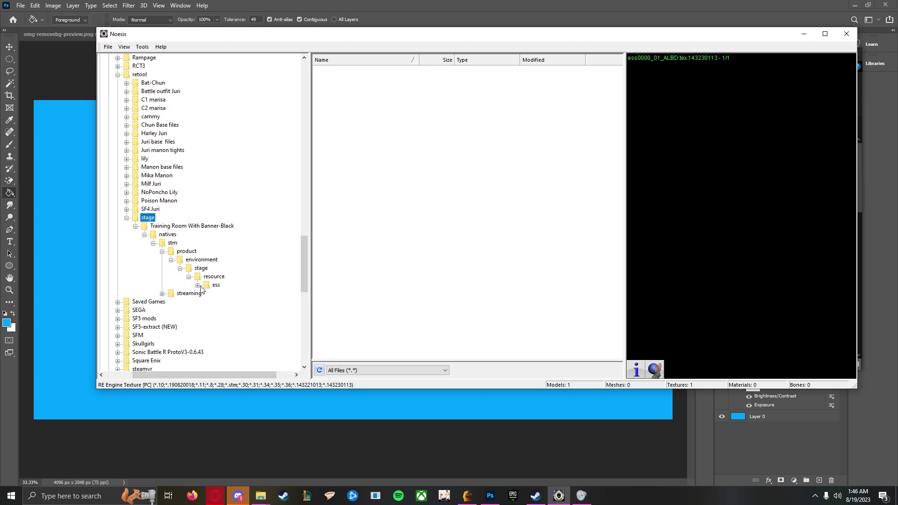
click(198, 286)
click(207, 294)
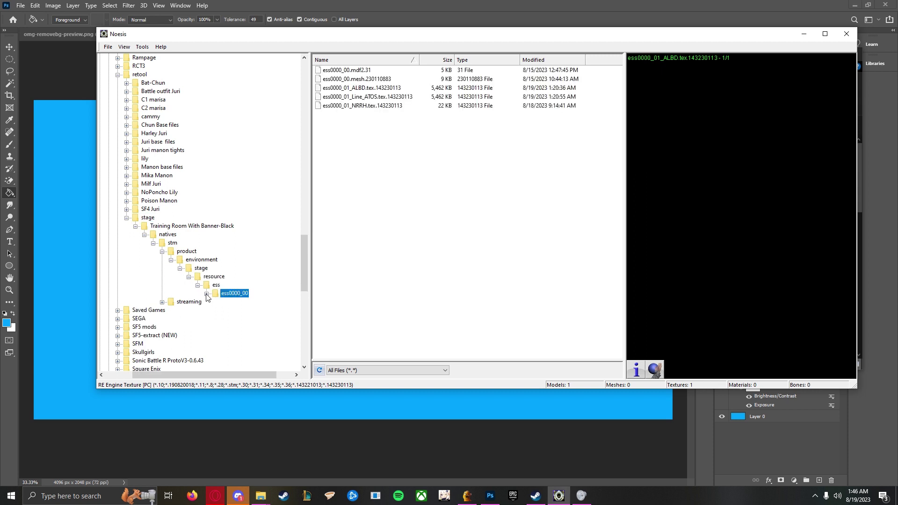
click(363, 89)
click(777, 240)
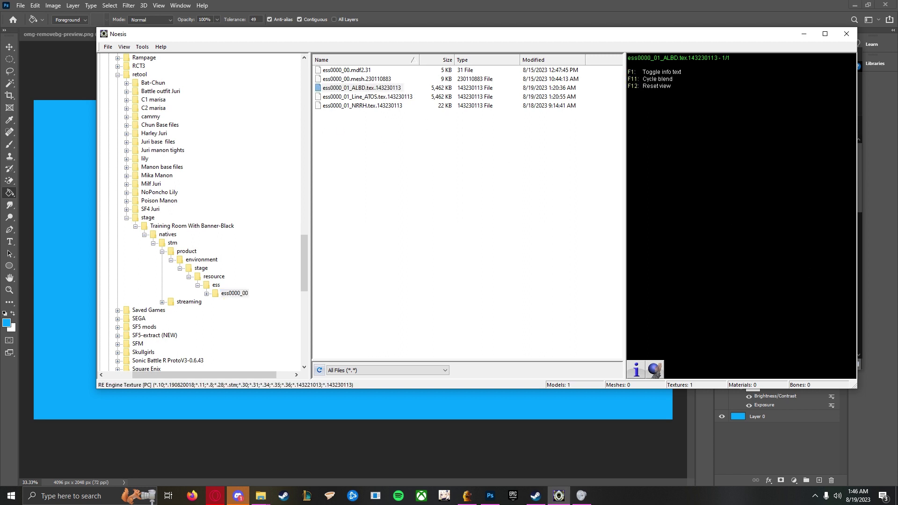
drag(776, 240, 560, 103)
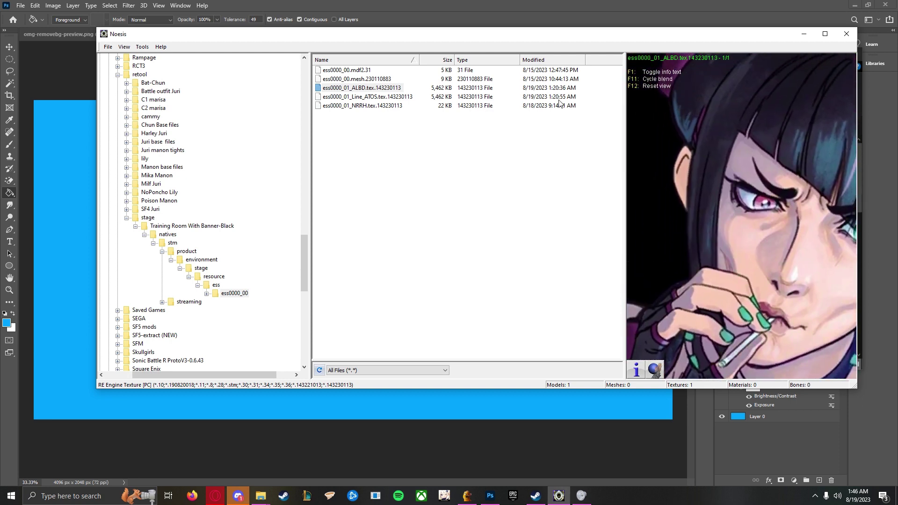
Preview the ess0000_01_Line_ATOS texture.
click(375, 97)
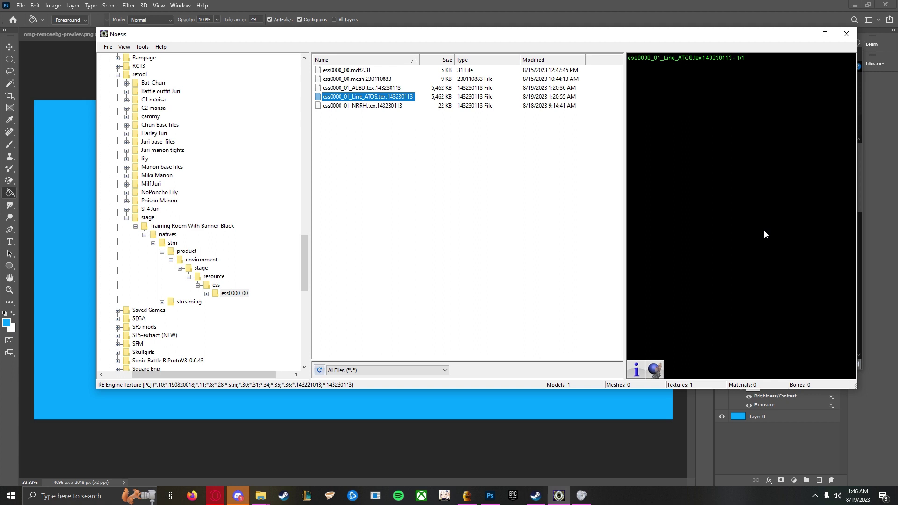
scroll(741, 216, up, 5)
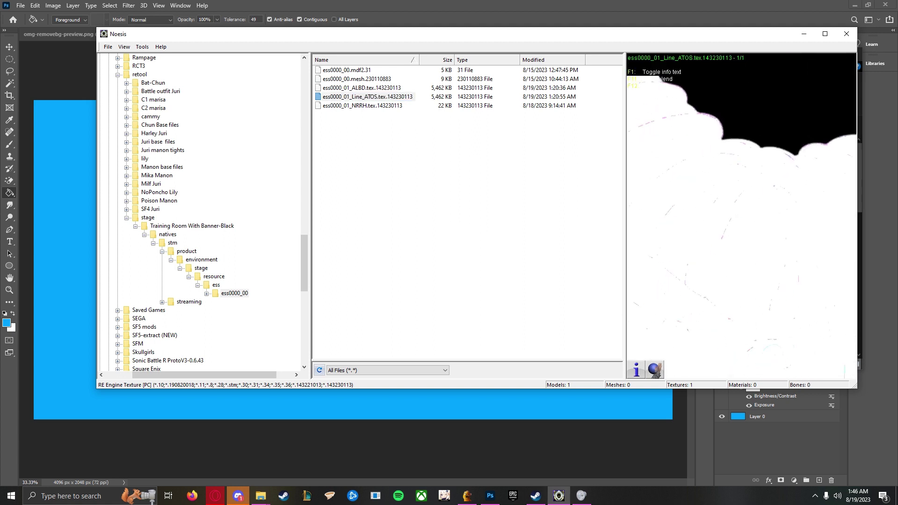
scroll(741, 216, down, 3)
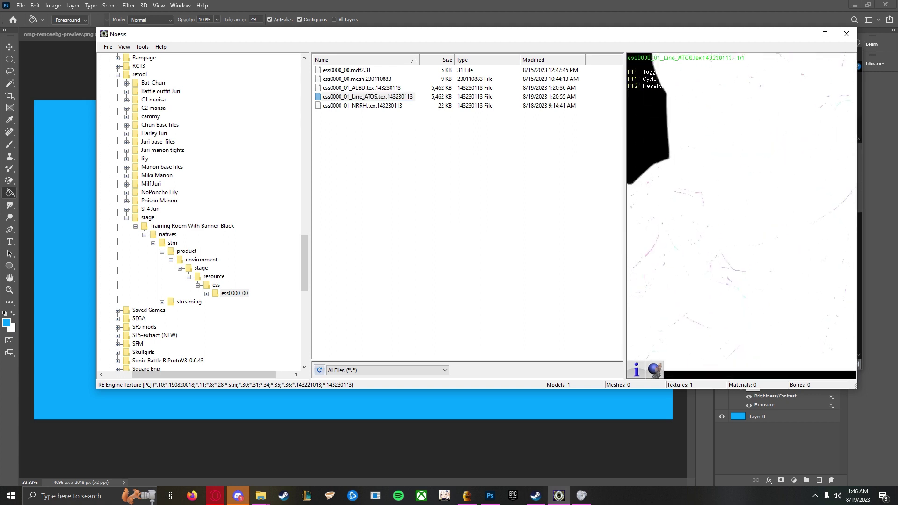
scroll(742, 216, down, 2)
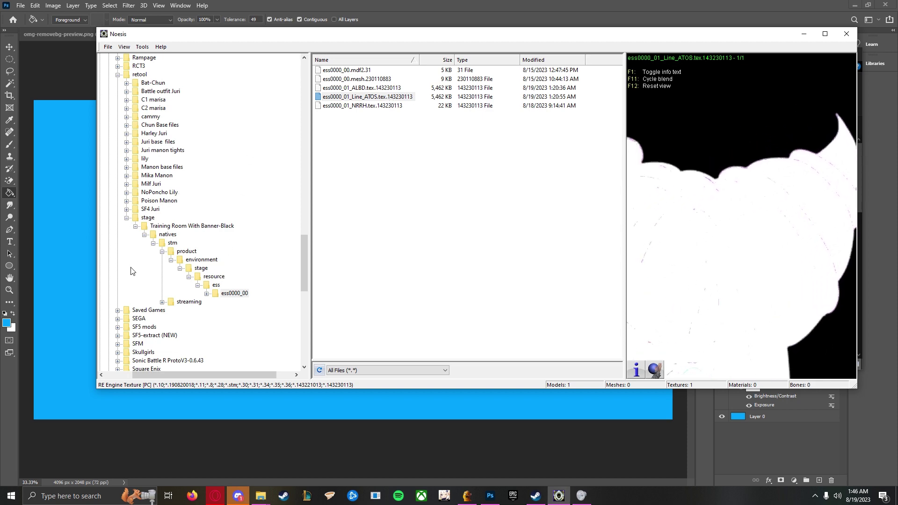
List the retool folder sorted by Modified, newest first, and preview Banner-color.png.
click(153, 218)
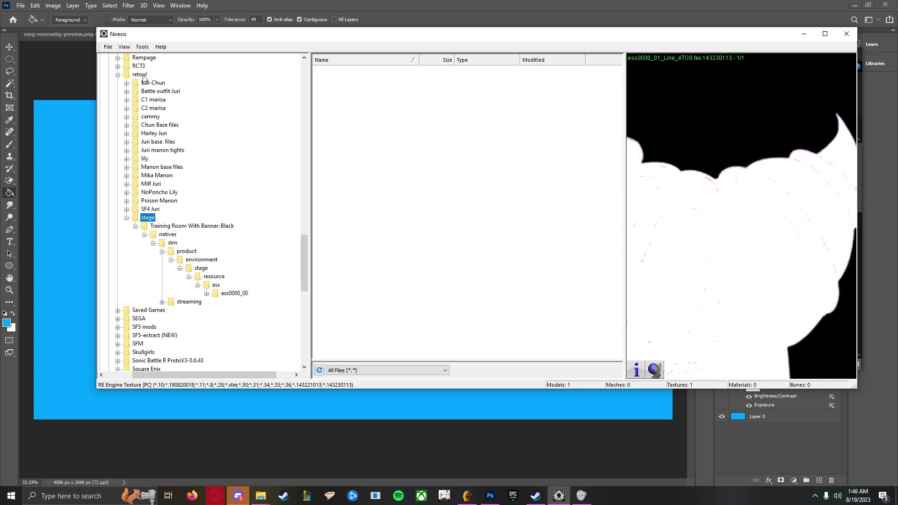
click(143, 75)
click(538, 61)
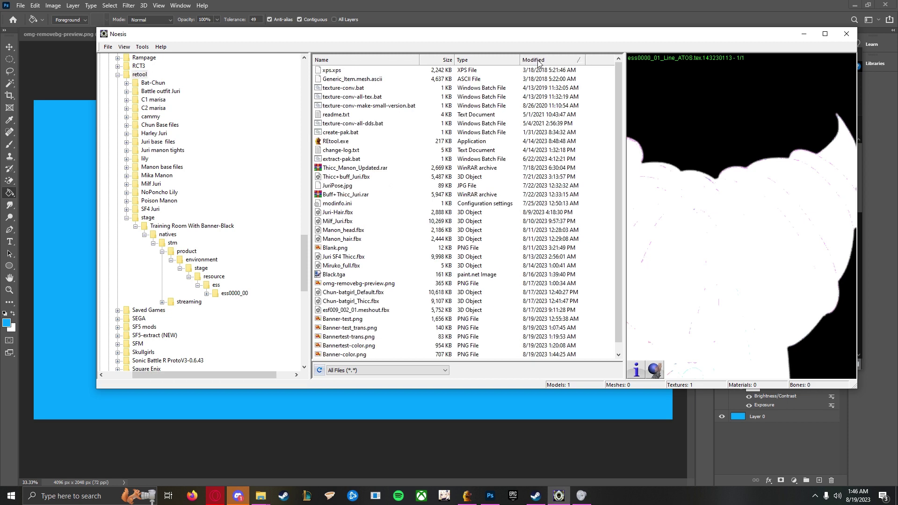
click(562, 60)
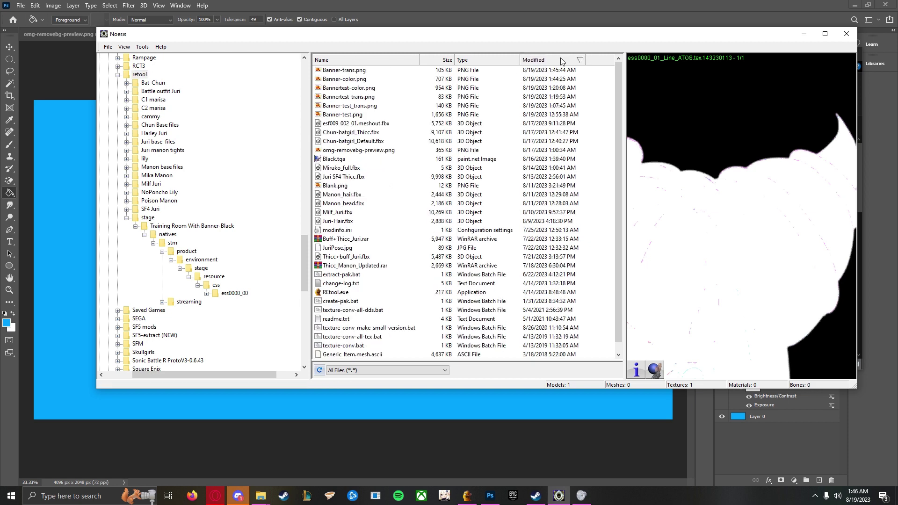
click(355, 79)
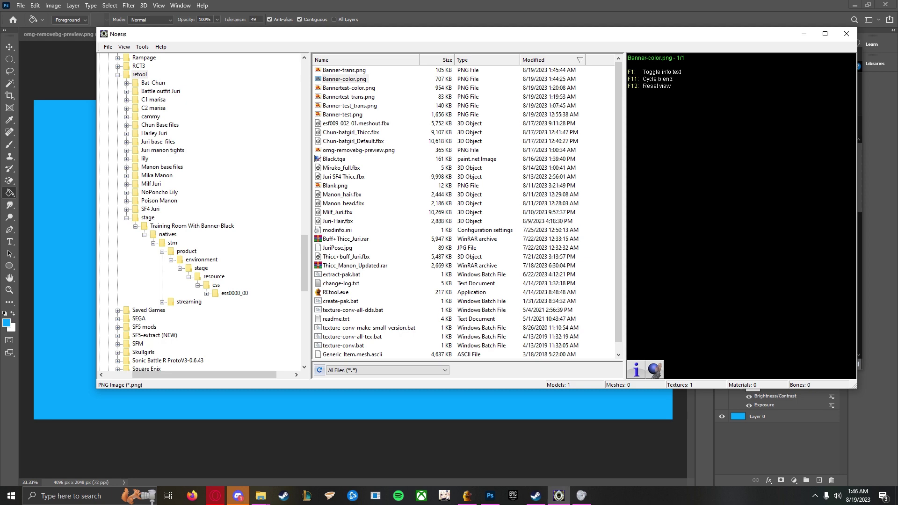
drag(840, 267, 744, 221)
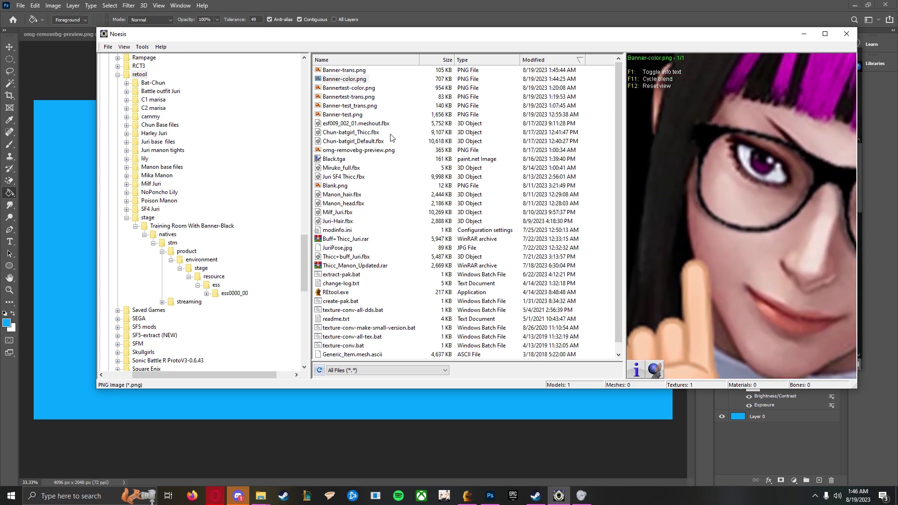
Start exporting Banner-color.png with the Street Fighter 6 texture output format.
click(339, 81)
right_click(339, 81)
click(316, 94)
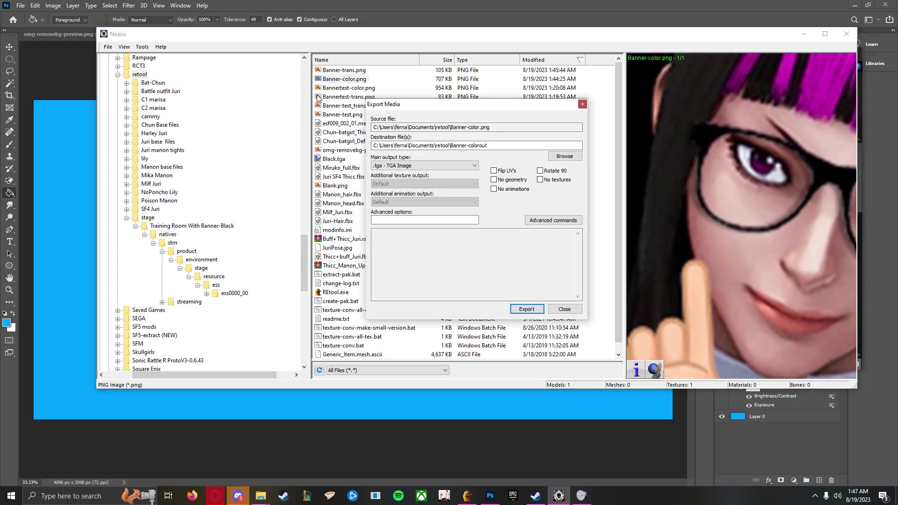
click(424, 166)
scroll(421, 258, up, 1)
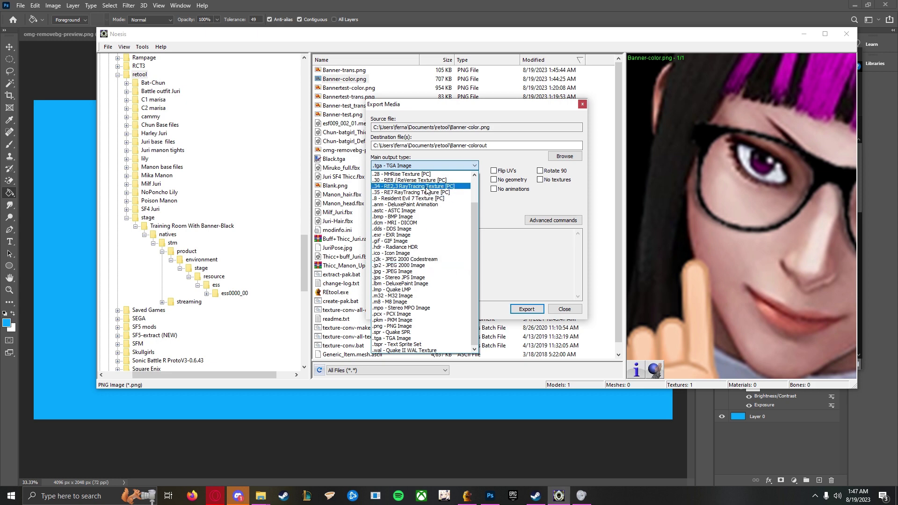
click(371, 168)
click(415, 167)
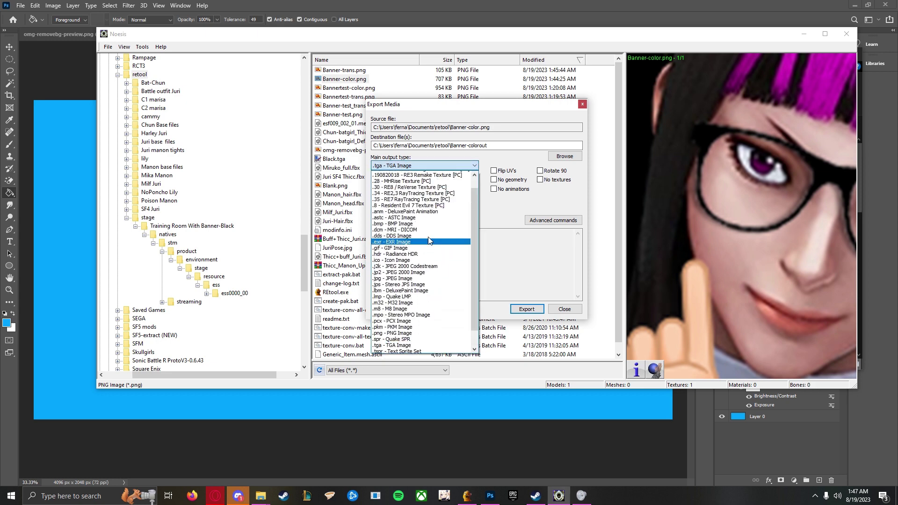
scroll(425, 210, up, 1)
click(448, 193)
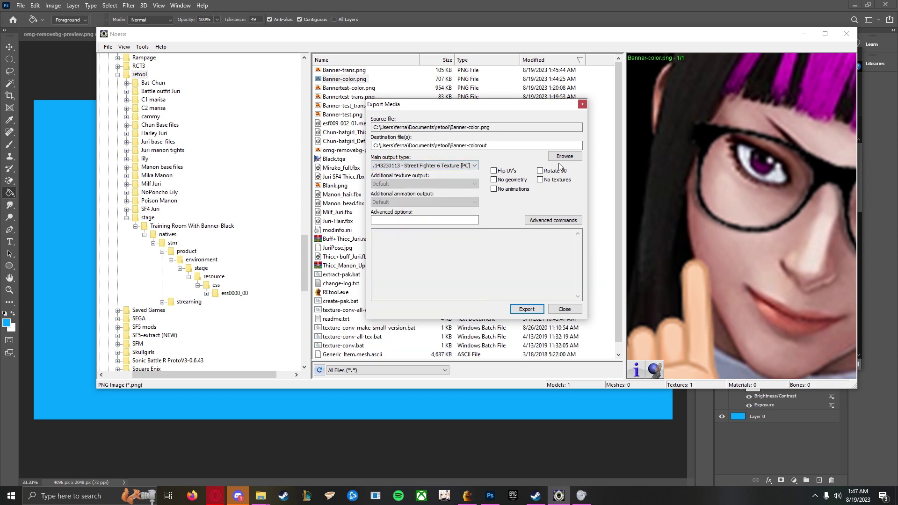
Browse the save location back to the Training Room With Banner-Black mod folder.
click(564, 157)
click(430, 116)
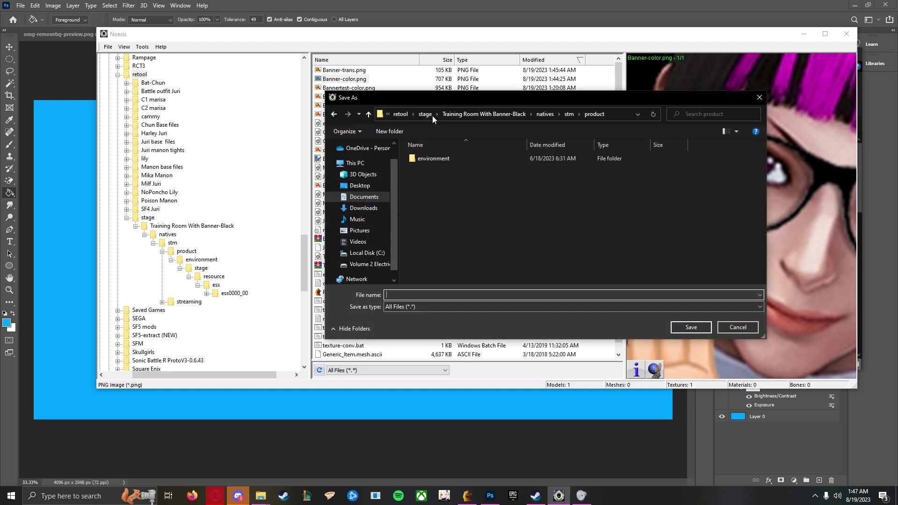
click(466, 115)
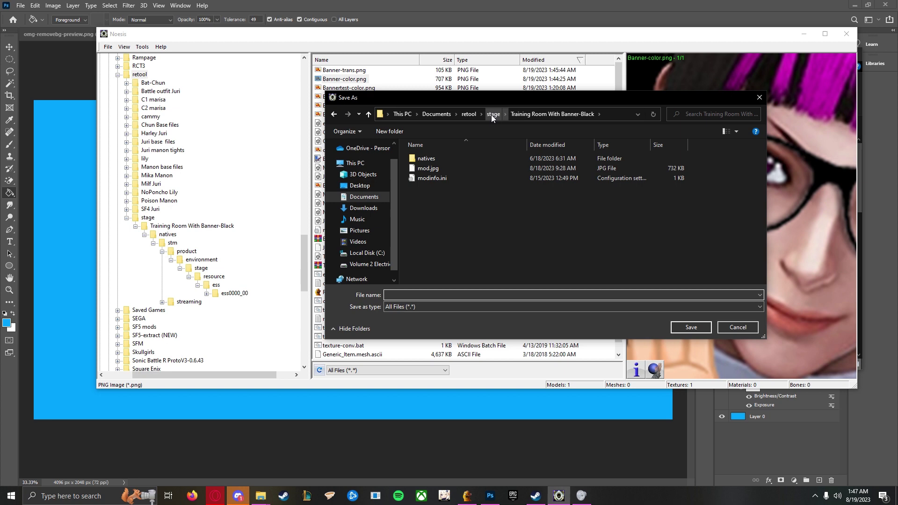
click(469, 114)
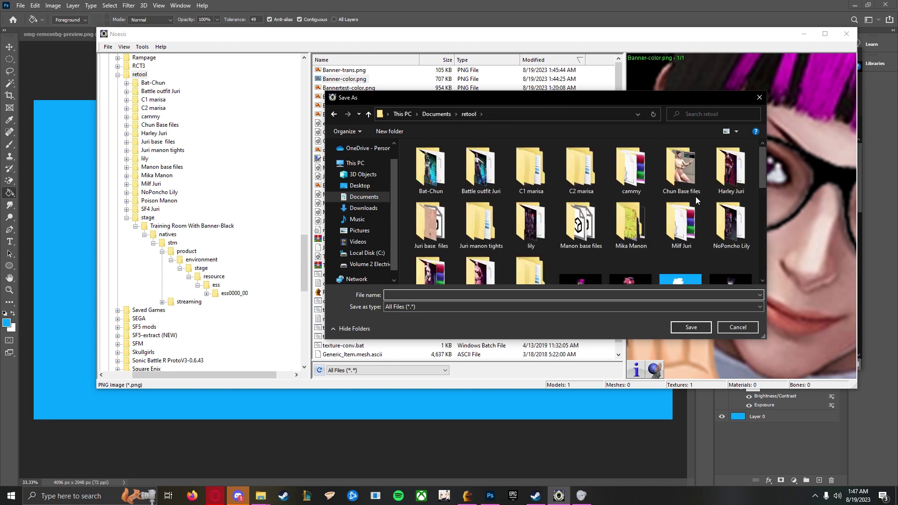
scroll(515, 228, down, 3)
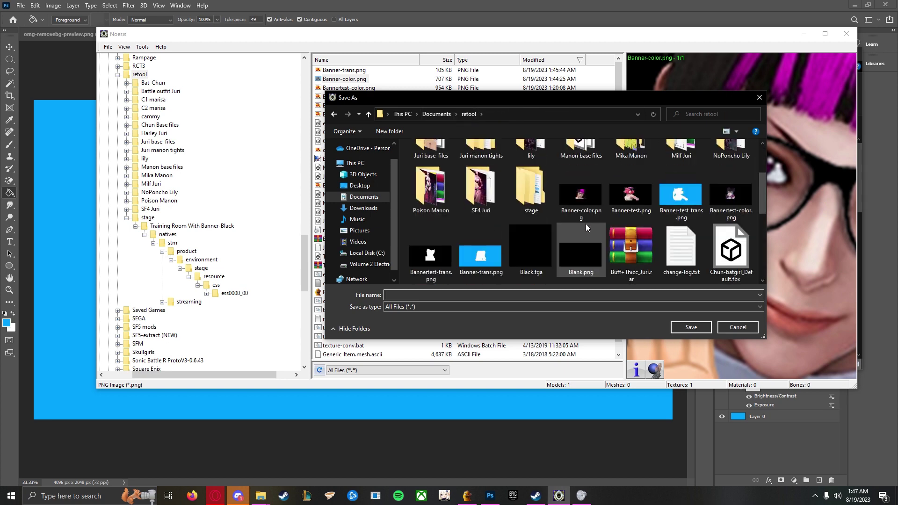
double_click(535, 202)
double_click(455, 161)
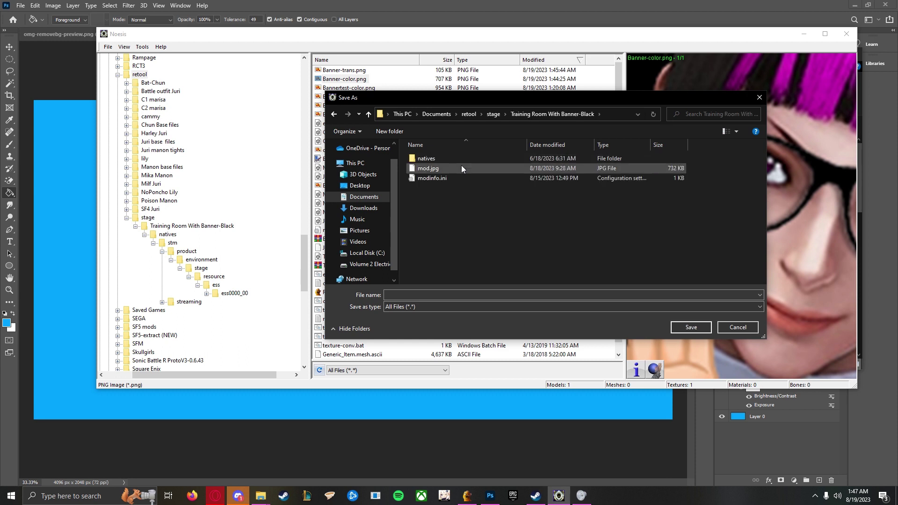
Go down natives\stm\...\ess0000_00 and save over ess0000_01_ALBD.tex.143230113.
double_click(455, 158)
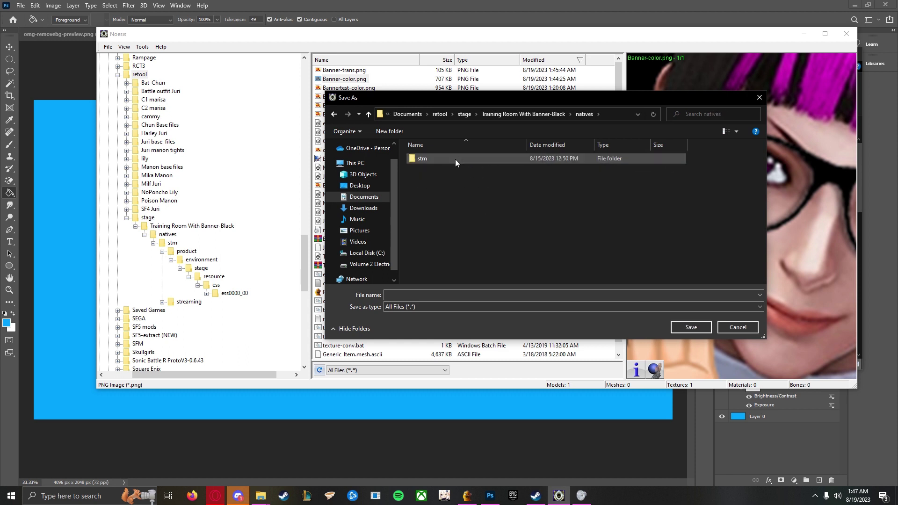
double_click(456, 159)
double_click(445, 159)
double_click(445, 159)
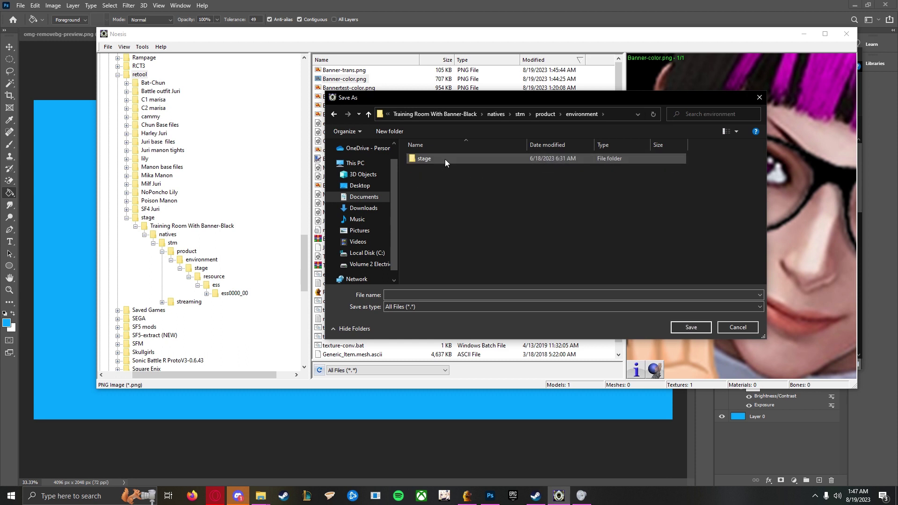
double_click(445, 159)
double_click(445, 159)
double_click(445, 160)
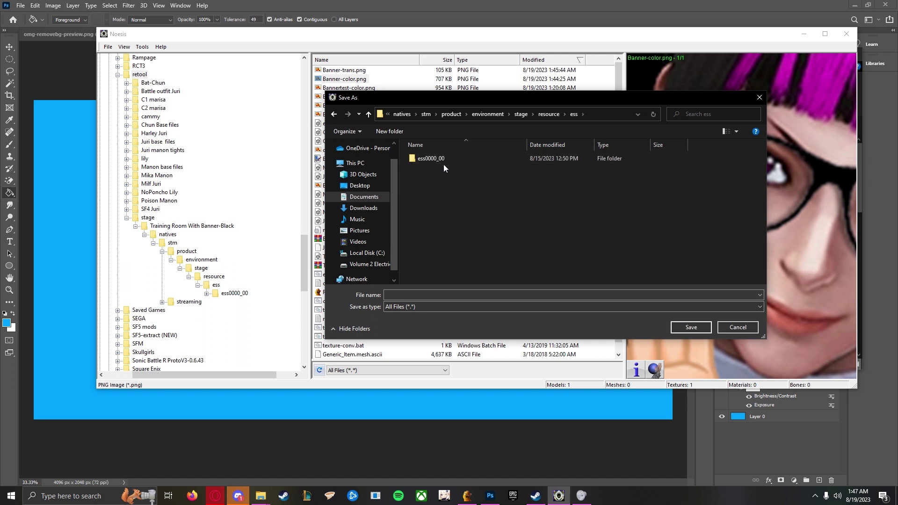
double_click(444, 160)
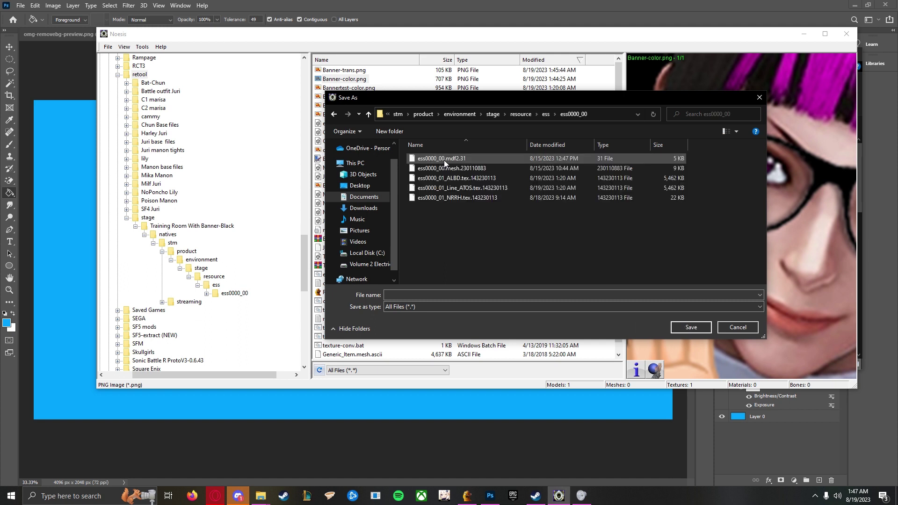
click(501, 178)
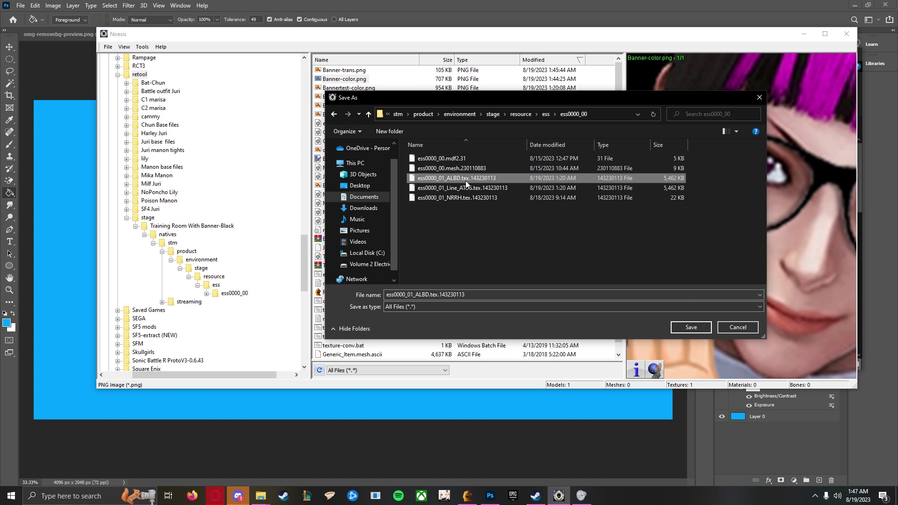
click(693, 331)
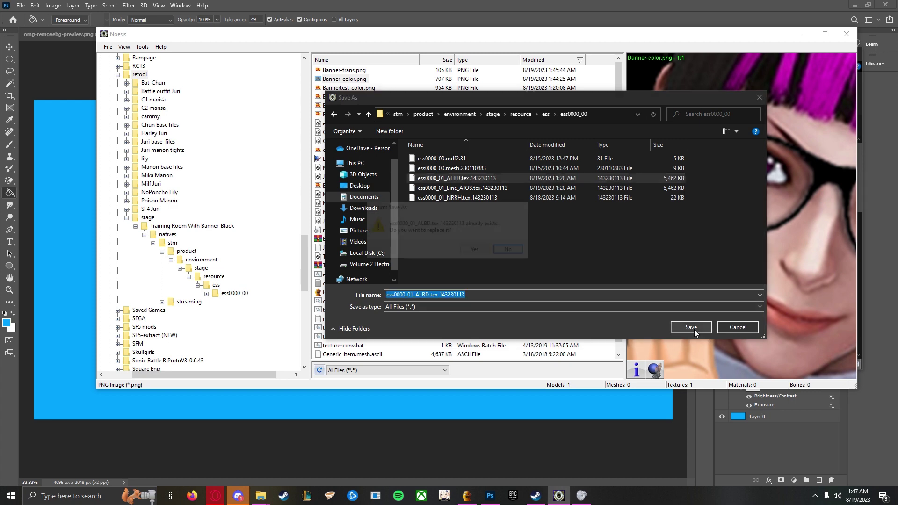
Confirm replacing the ALBD texture and delete the duplicated .143230113 from the export path.
click(474, 255)
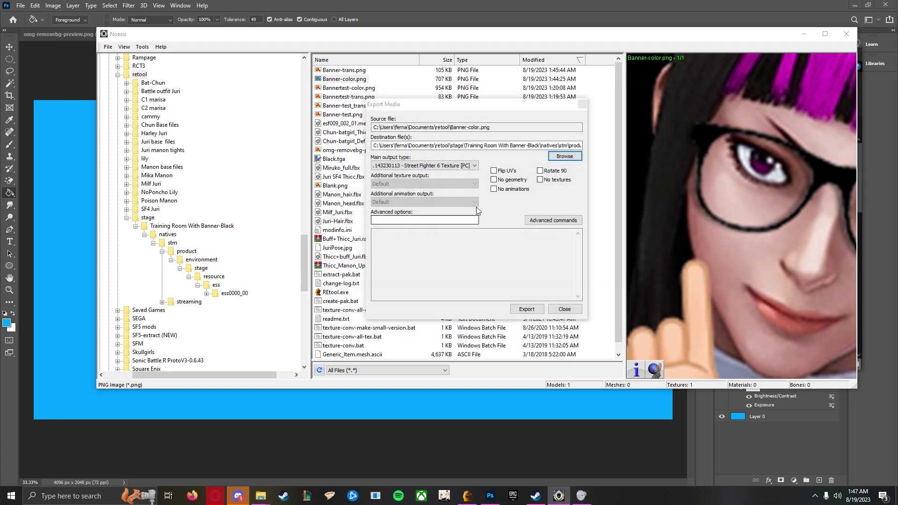
click(527, 310)
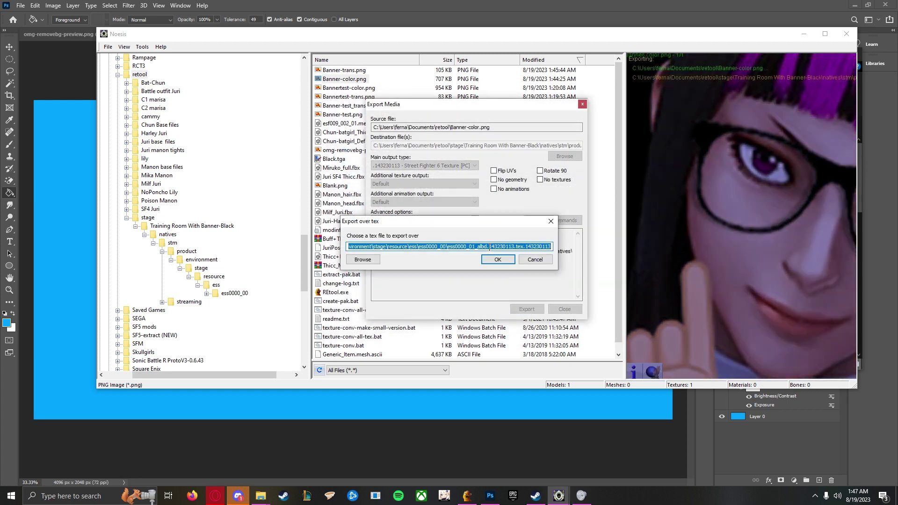
drag(489, 247, 522, 256)
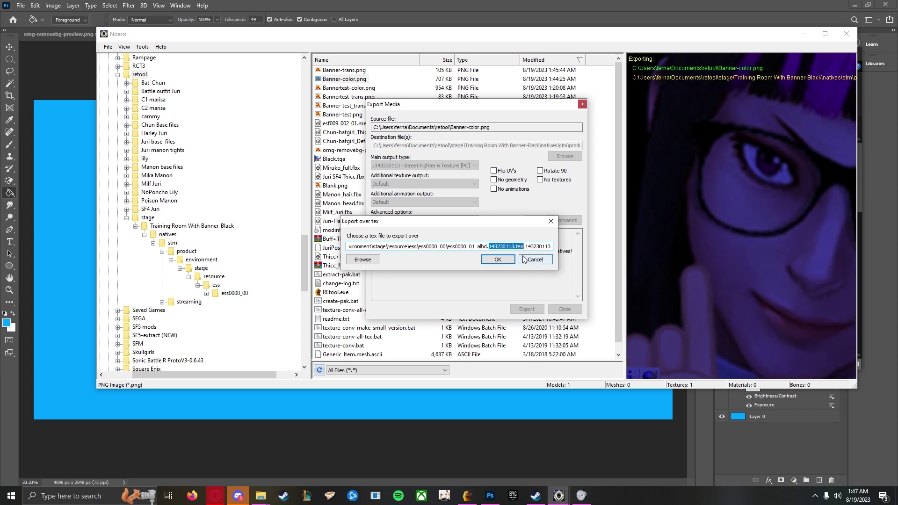
click(499, 248)
drag(505, 247, 552, 247)
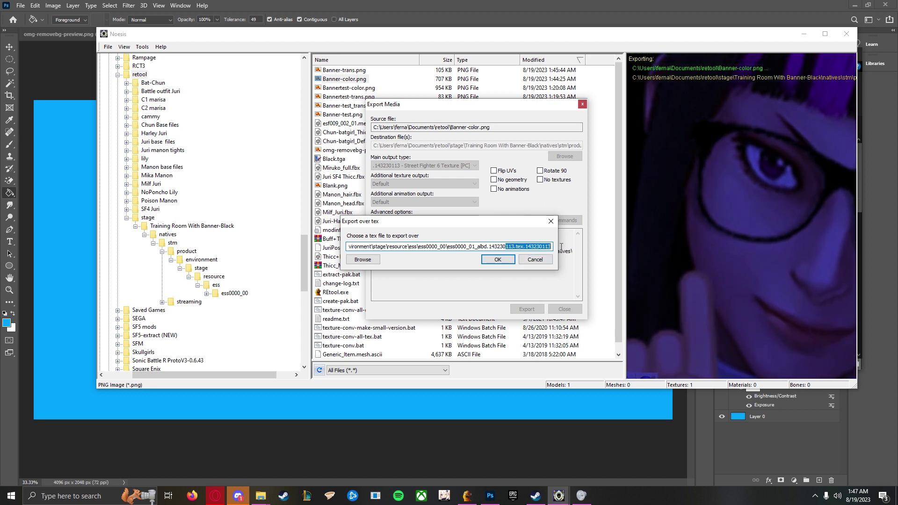
click(491, 249)
mouse_move(492, 248)
mouse_down()
mouse_move(525, 248)
mouse_move(489, 248)
mouse_up()
click(514, 249)
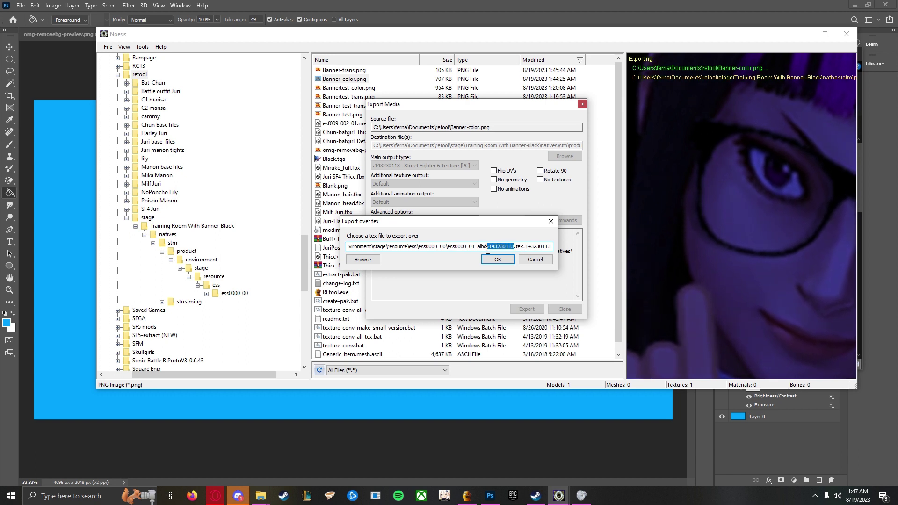
key(BackSpace)
Run the export over ess0000_01_albd.tex.143230113 and close the export window.
click(502, 262)
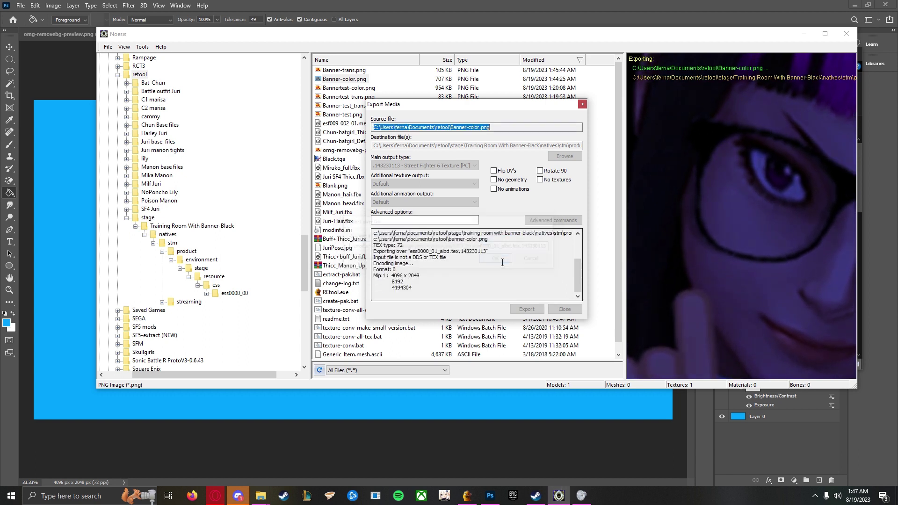
click(488, 230)
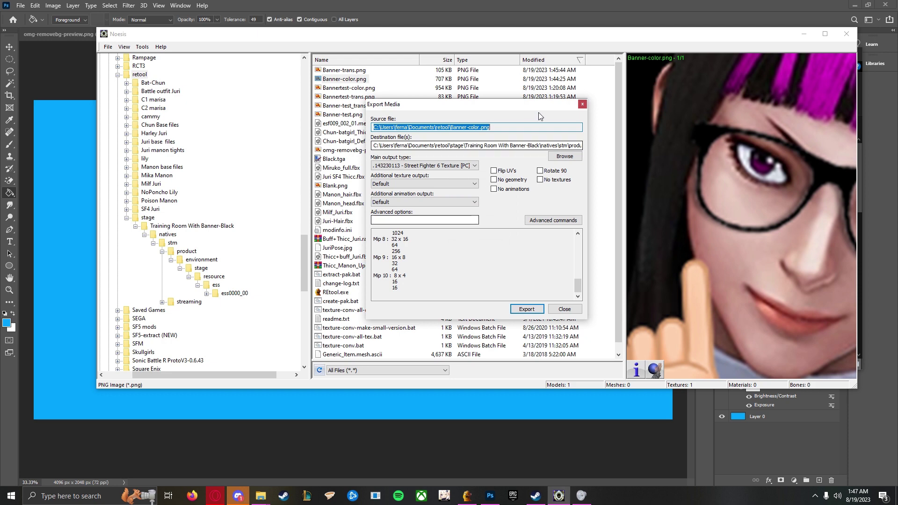
click(583, 105)
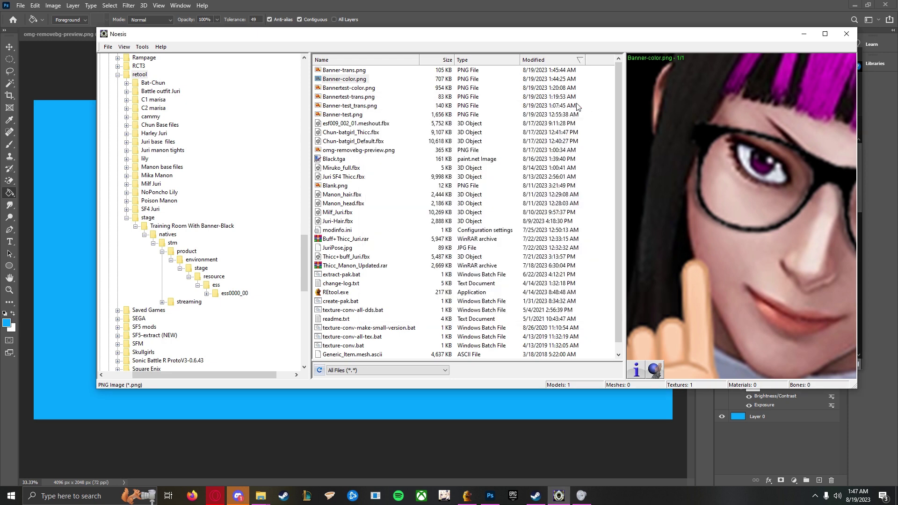
Export Banner-trans.png as a .143230113 SF6 Texture targeting the ess0000_01_Line_ATOS file.
click(348, 70)
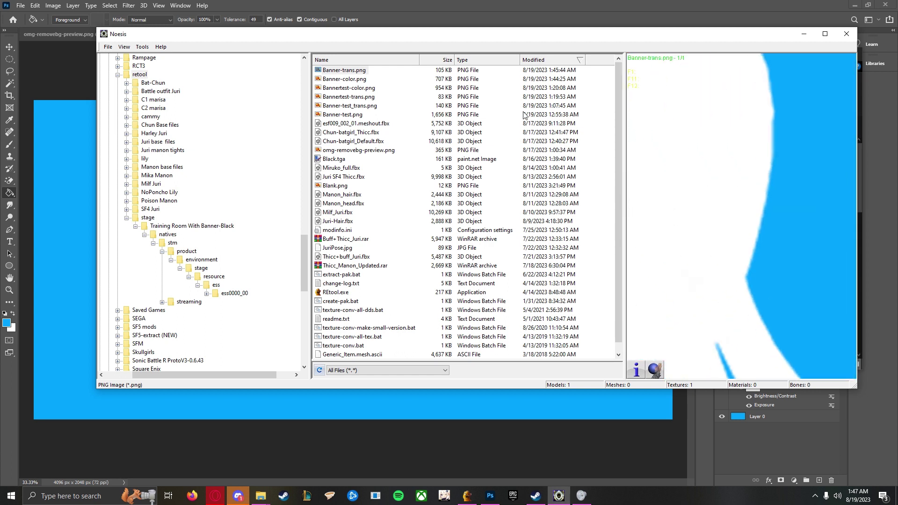
right_click(329, 76)
click(253, 86)
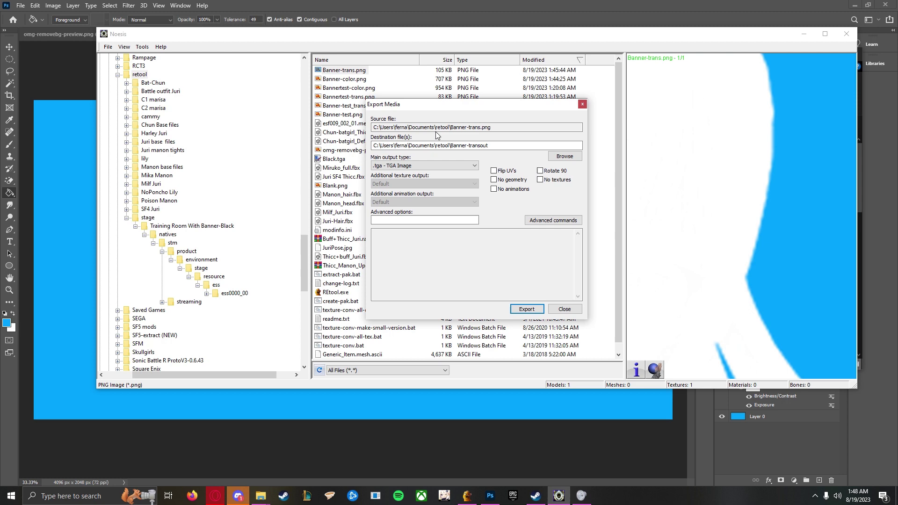
click(444, 166)
scroll(412, 182, up, 2)
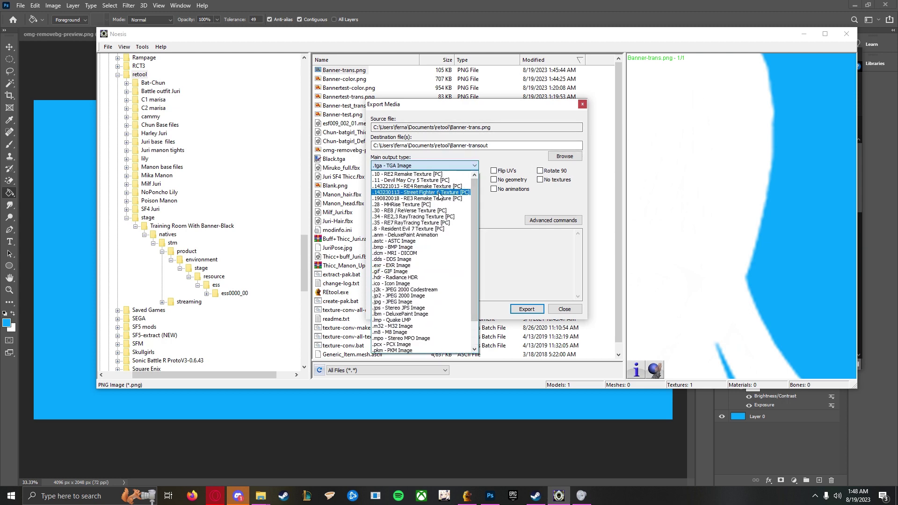
click(412, 182)
click(562, 159)
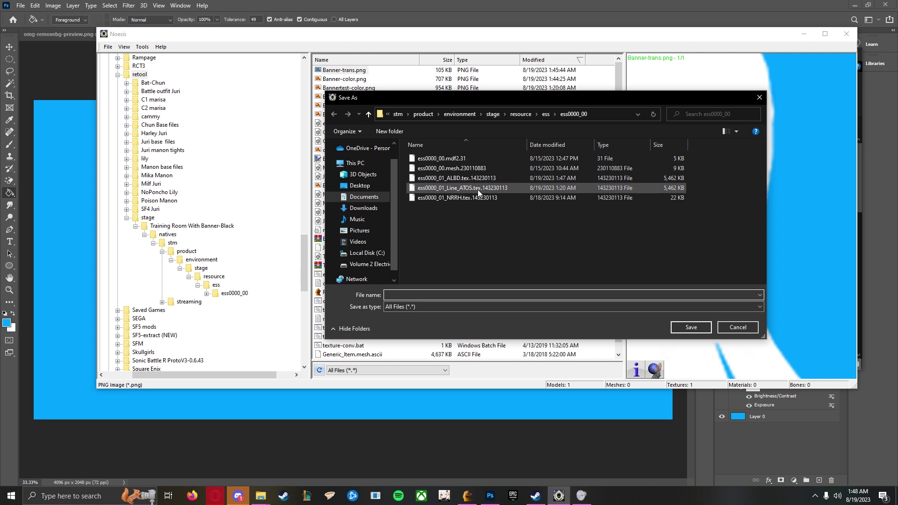
double_click(479, 190)
Confirm the replacement, remove the duplicated 143230113 from the path, export, and close.
click(479, 251)
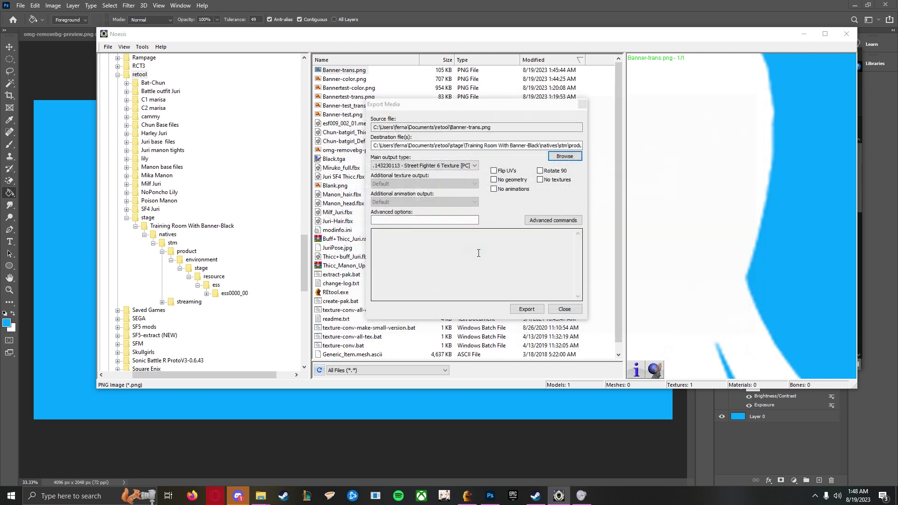
click(526, 309)
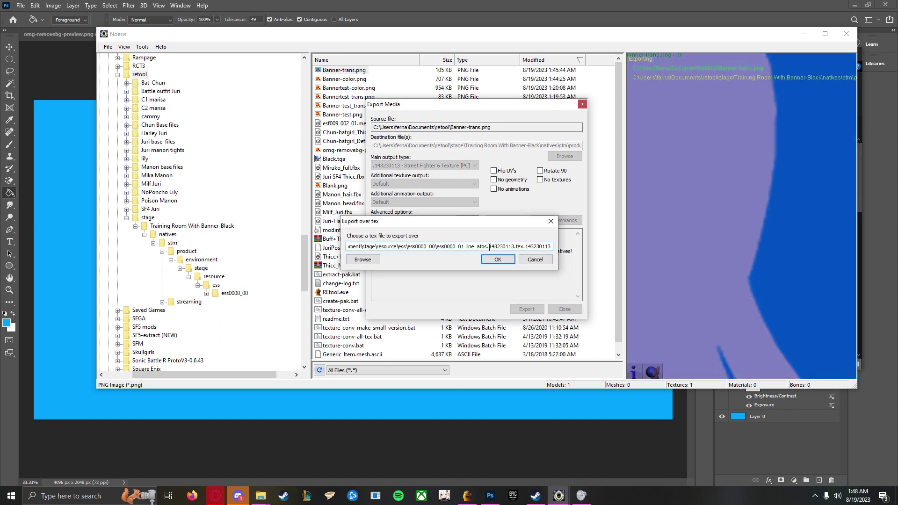
drag(489, 246, 516, 255)
key(BackSpace)
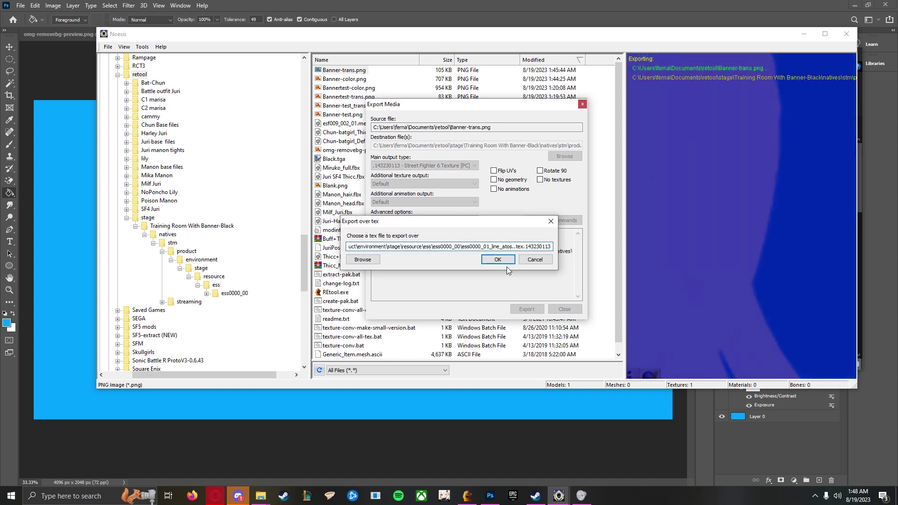
click(505, 261)
click(482, 228)
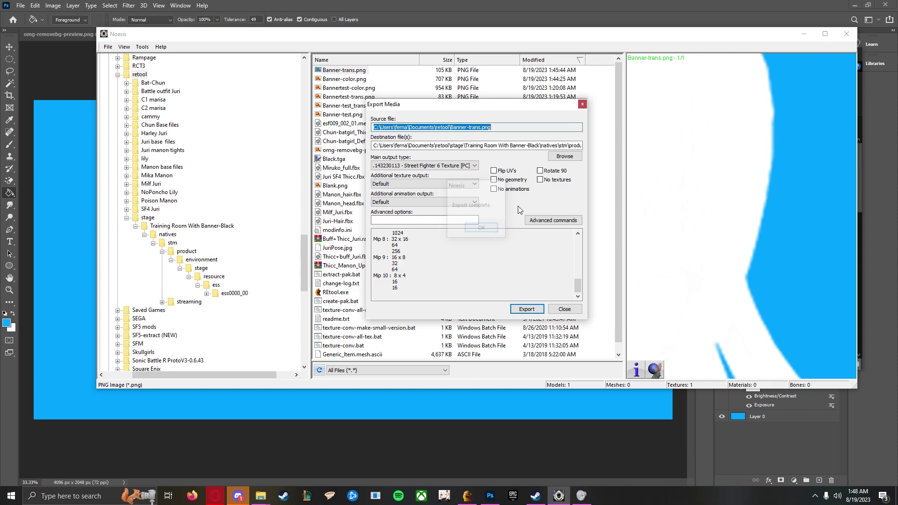
click(583, 104)
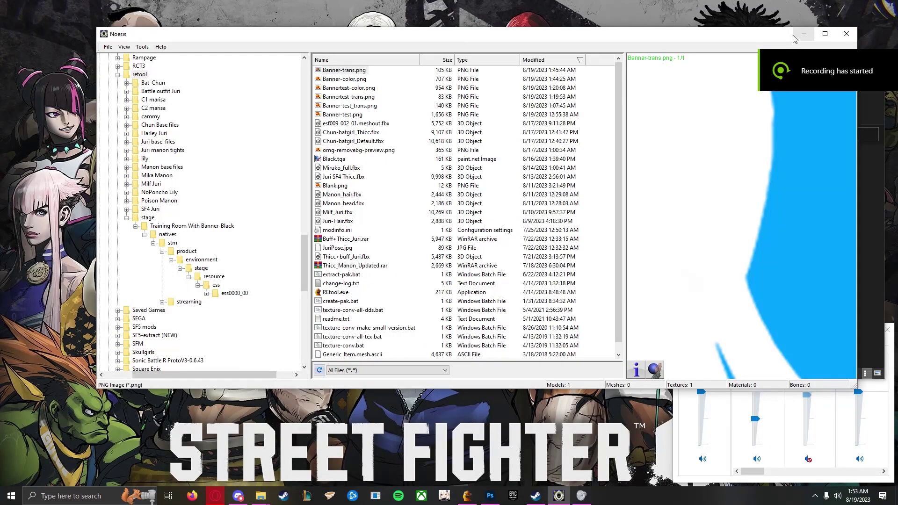
In the mod's non-streaming ess0000_00 folder, select the new ALBD and Line_ATOS textures.
click(804, 34)
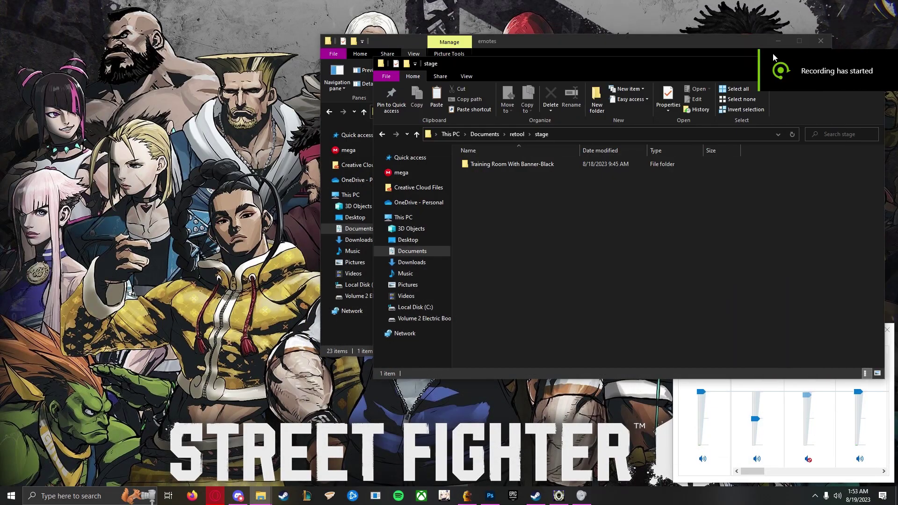
drag(561, 67, 315, 46)
double_click(249, 144)
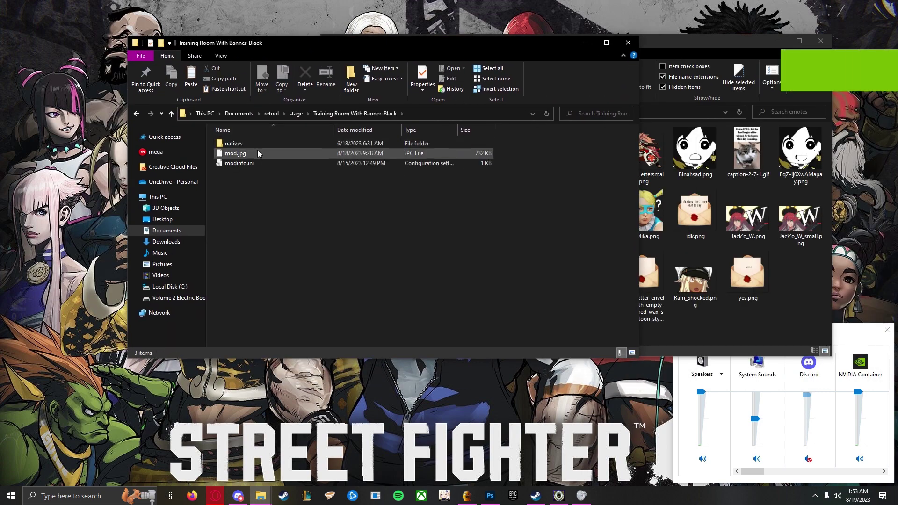
double_click(256, 145)
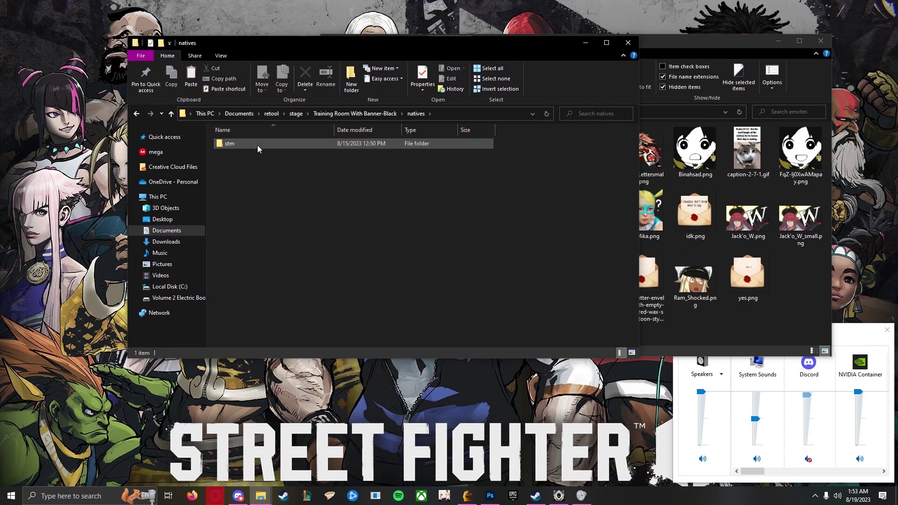
double_click(257, 145)
double_click(255, 147)
double_click(256, 148)
double_click(256, 148)
double_click(256, 148)
double_click(256, 148)
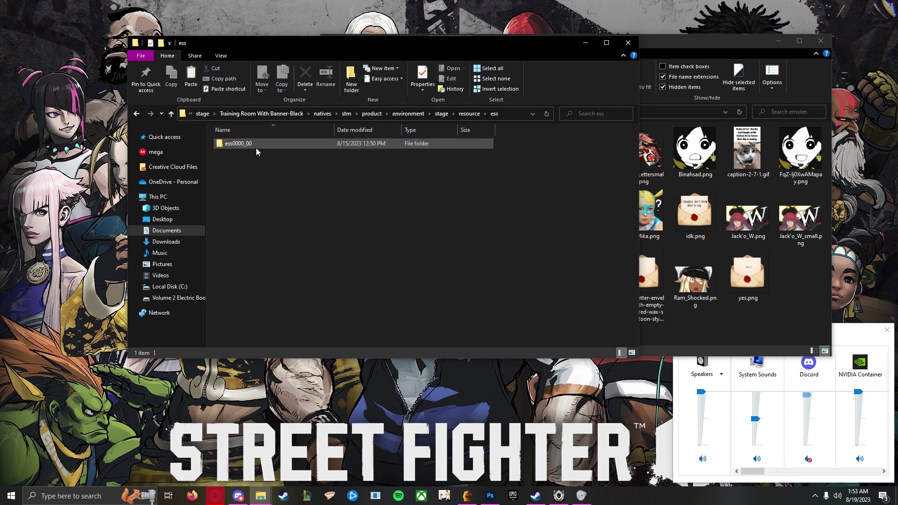
double_click(256, 148)
click(280, 163)
shift+click(285, 173)
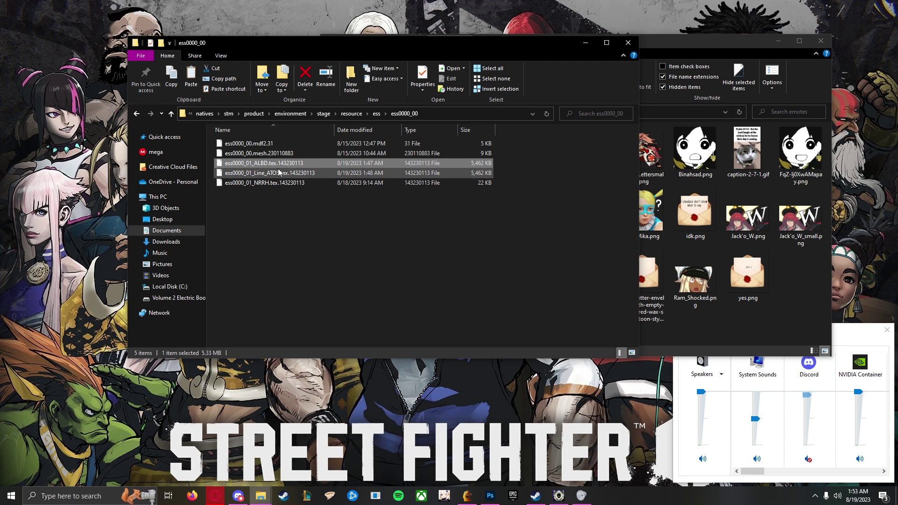
Navigate to natives\stm\streaming\product\environment\stage\resource\ess\ess0000_00.
click(254, 114)
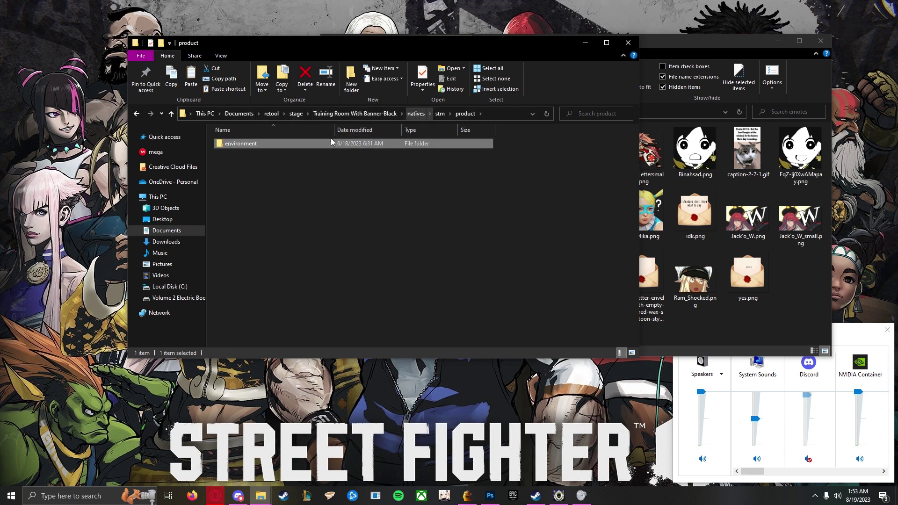
click(440, 114)
double_click(250, 150)
double_click(244, 146)
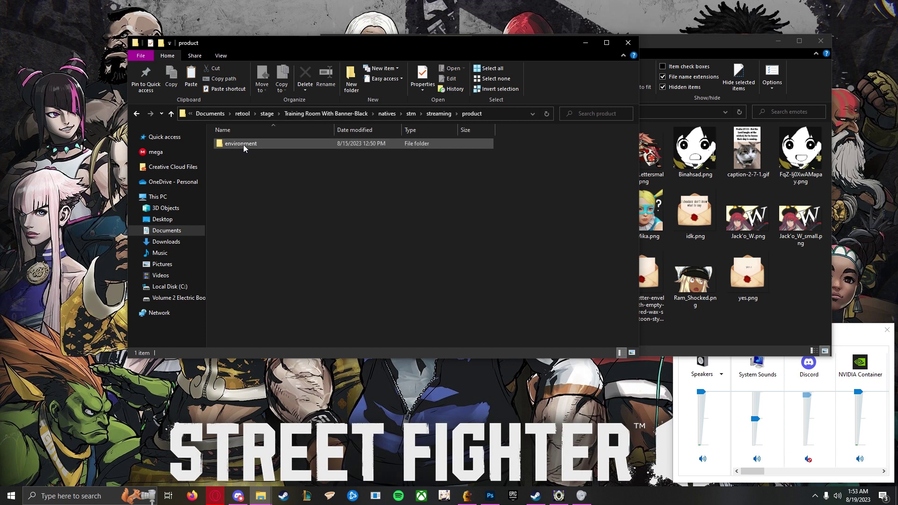
double_click(244, 145)
double_click(243, 144)
double_click(244, 144)
double_click(244, 144)
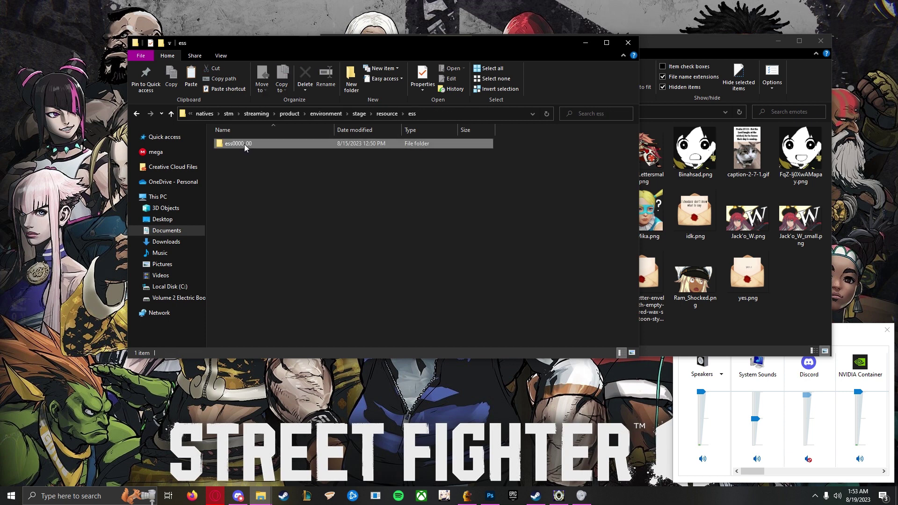
double_click(244, 144)
Paste the two textures, replacing the existing files, and return to the mod's top folder.
key(ctrl+v)
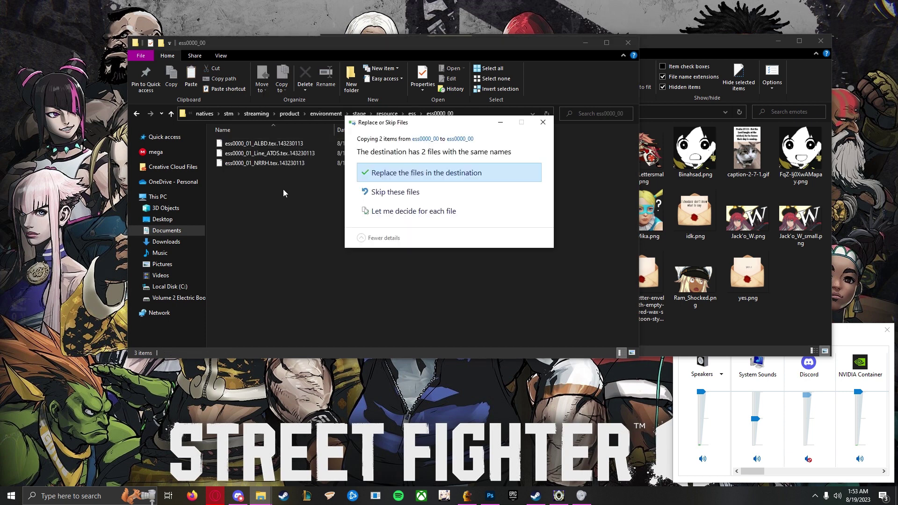
click(434, 180)
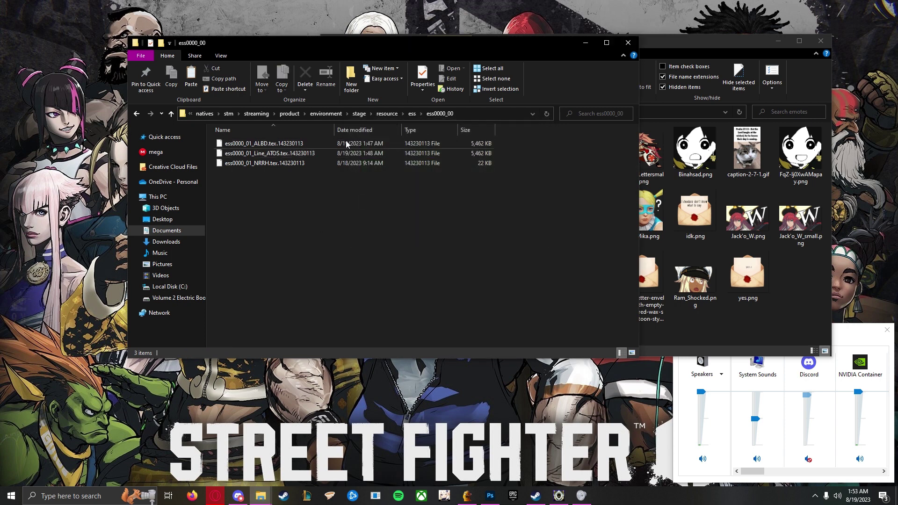
click(326, 113)
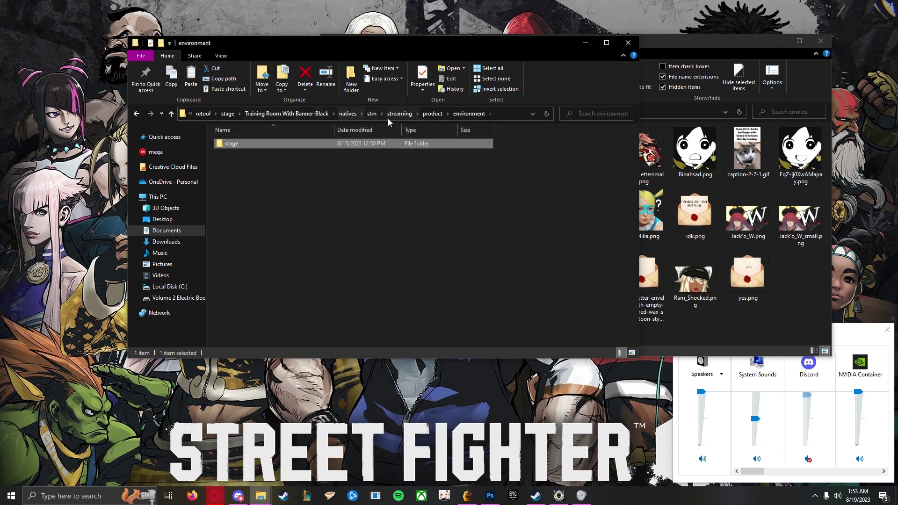
click(308, 117)
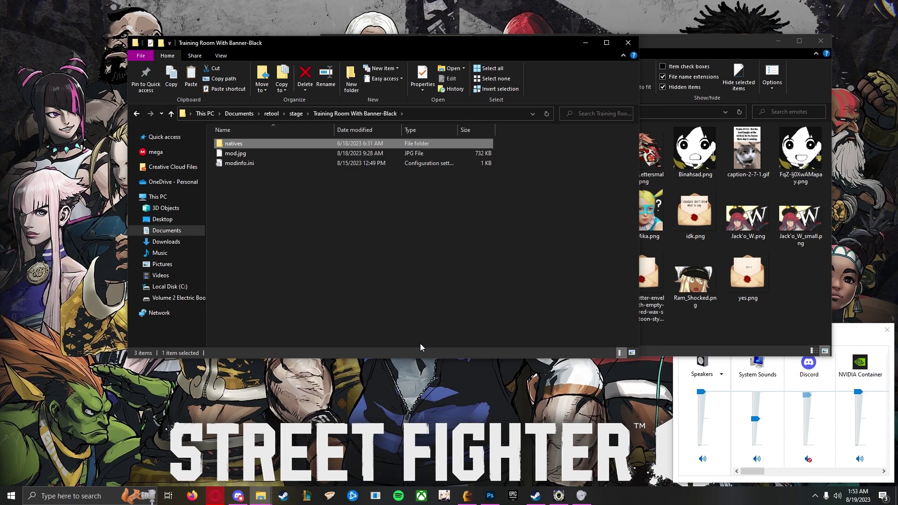
Expand streaming > product > environment in Noesis and preview ess0000_01_ALBD.tex with the Juri artwork.
click(558, 495)
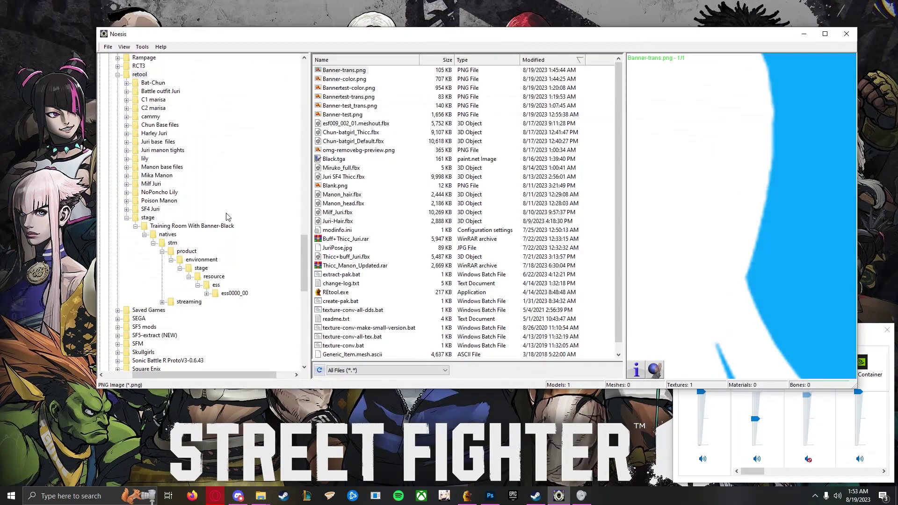
click(235, 293)
click(162, 302)
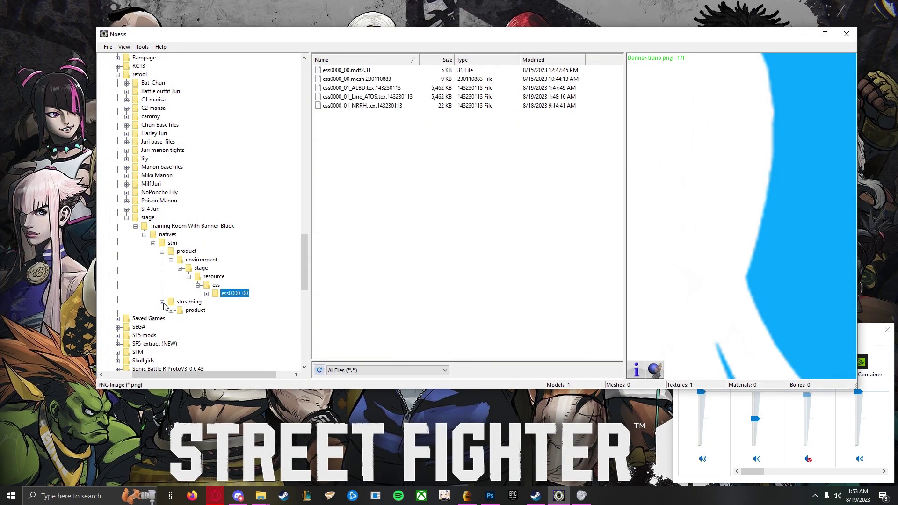
click(171, 311)
click(181, 319)
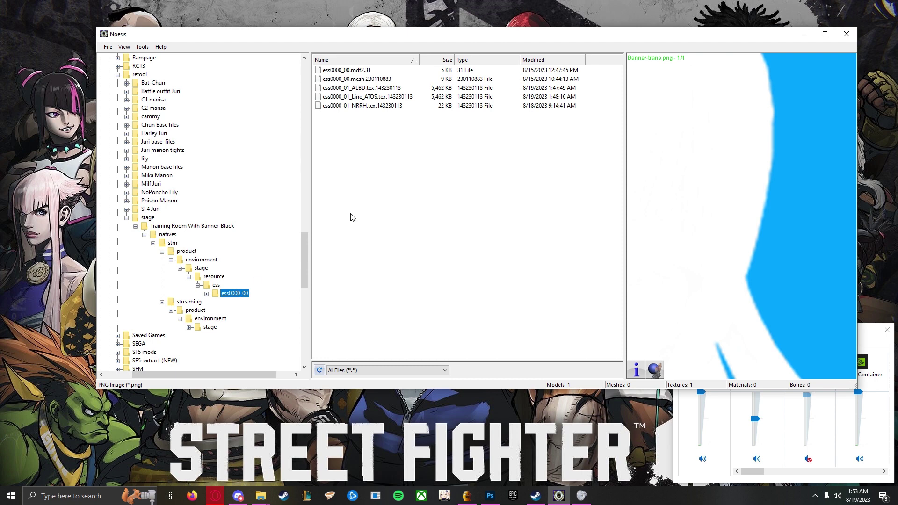
click(361, 89)
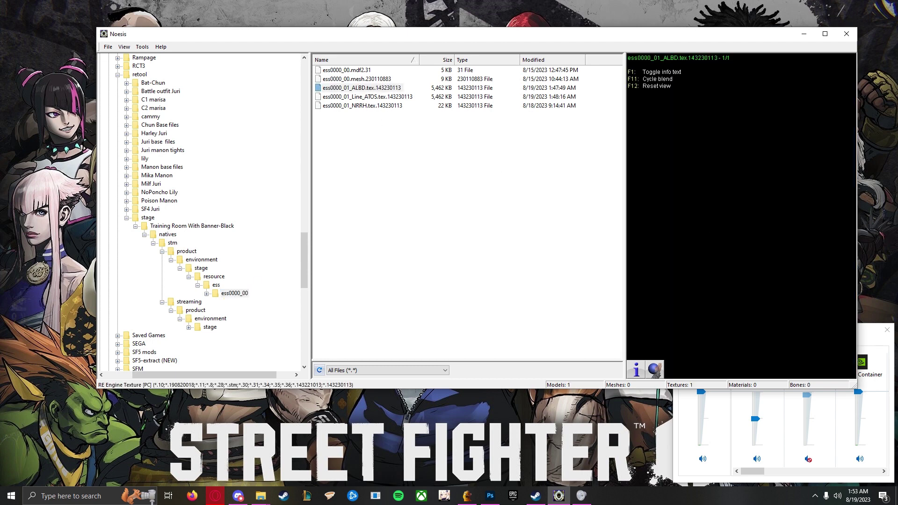
scroll(798, 66, up, 3)
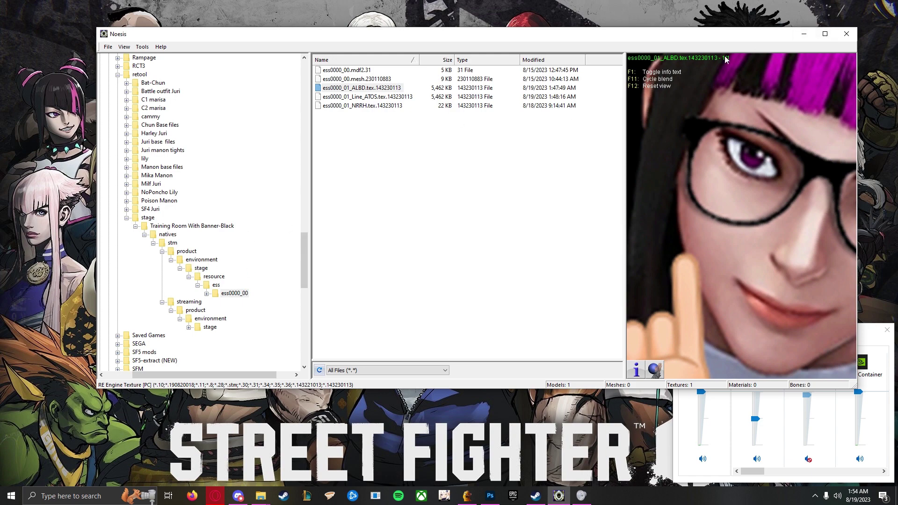
Pack the mod folder into Training Room With Banner-JuriNerd.rar in the stage folder.
click(804, 36)
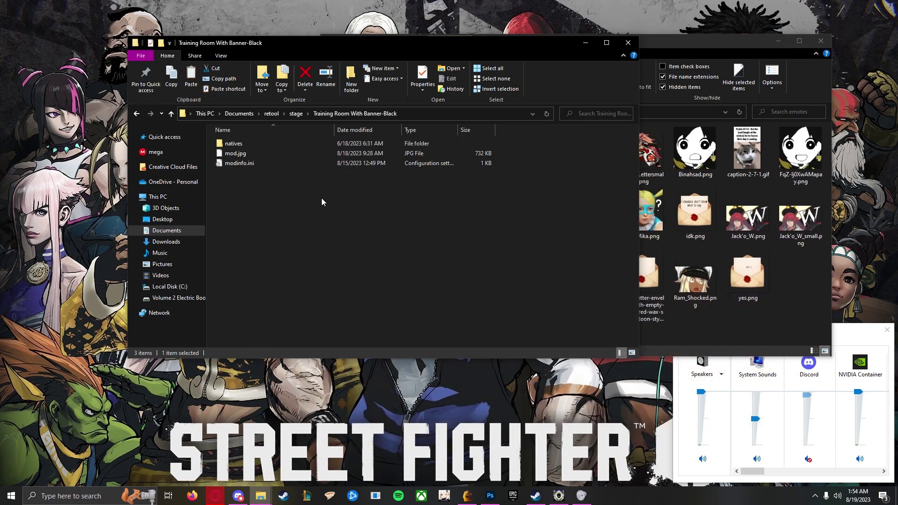
click(296, 114)
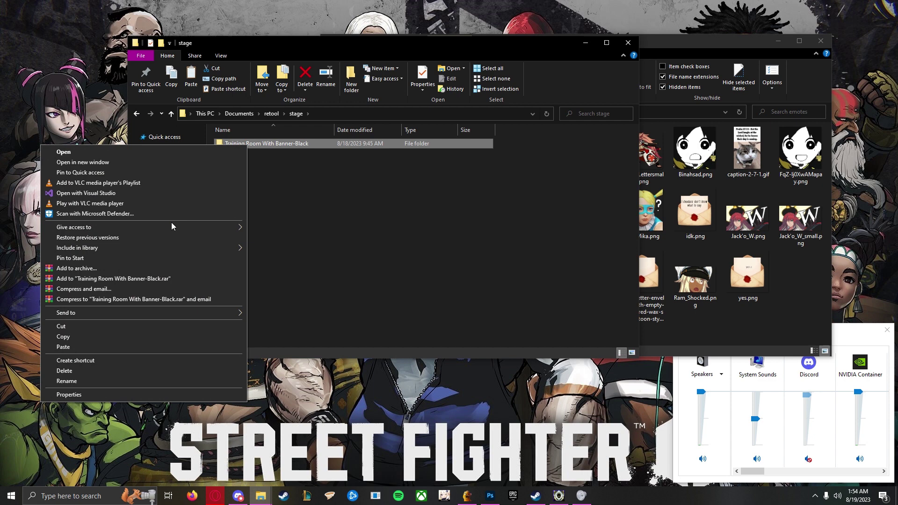
click(111, 268)
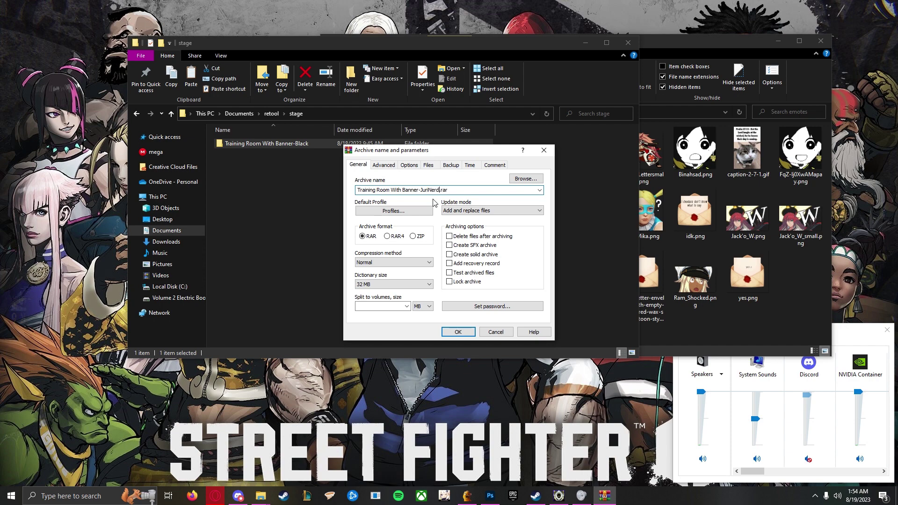
text(JuriNerd)
key(Return)
click(341, 157)
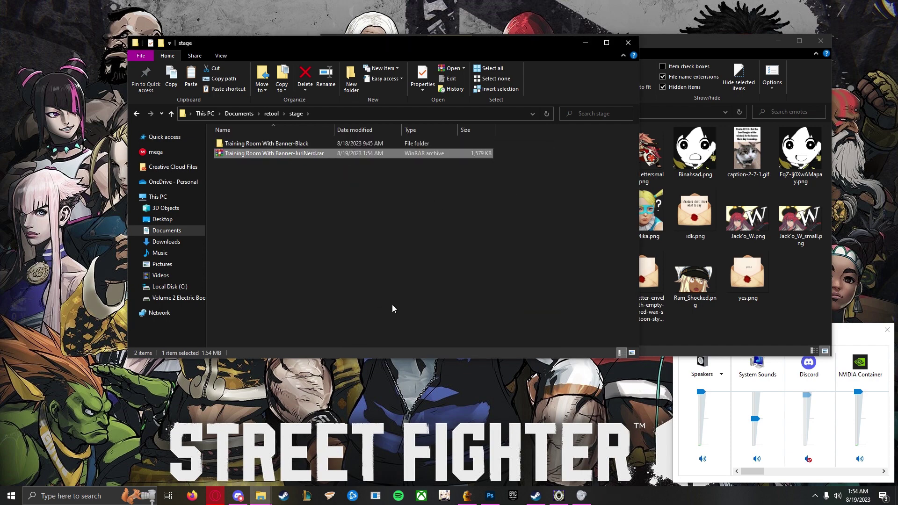
click(467, 496)
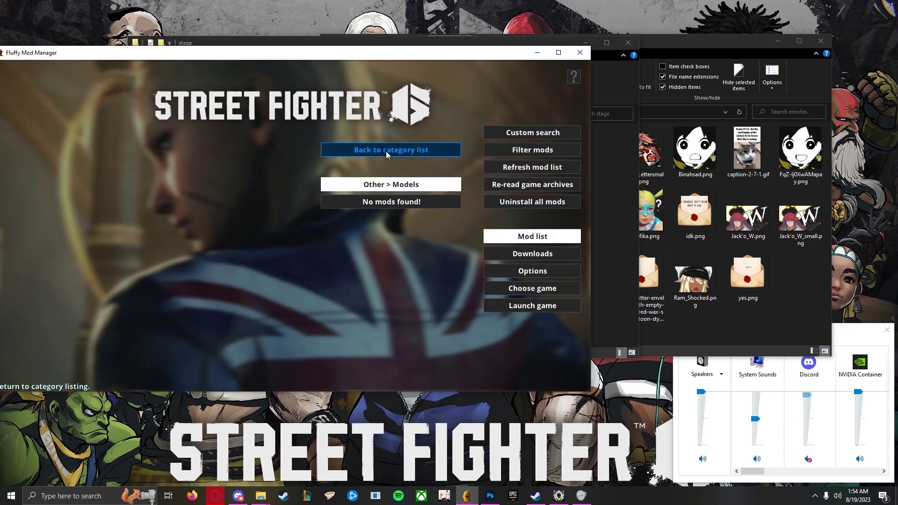
Drag the JuriNerd .rar archive into Fluffy Mod Manager to add it.
click(386, 150)
key(alt+Tab)
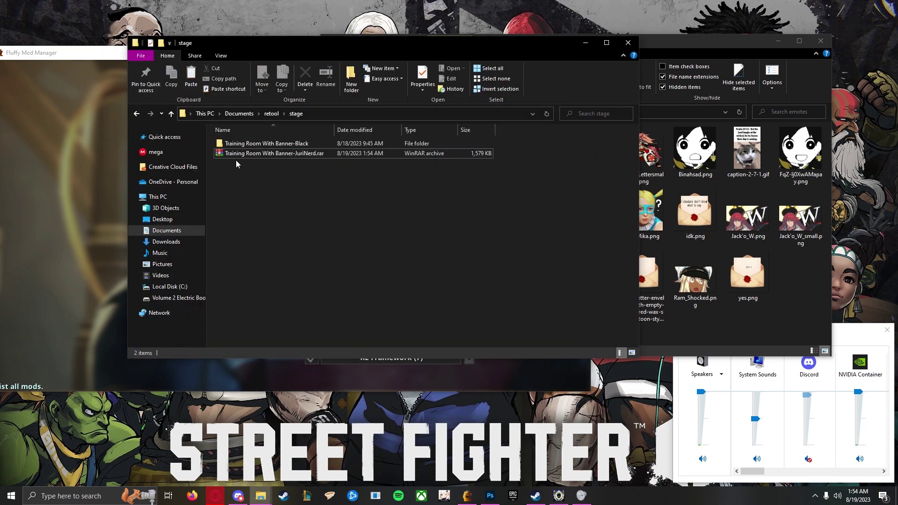
drag(237, 153, 104, 187)
drag(426, 48, 664, 81)
click(227, 113)
scroll(387, 259, down, 3)
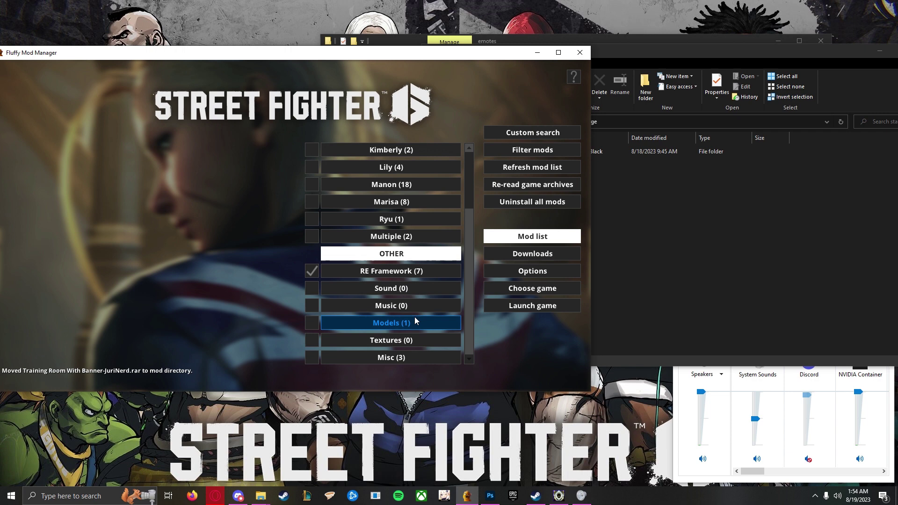
scroll(412, 187, up, 3)
scroll(418, 272, down, 3)
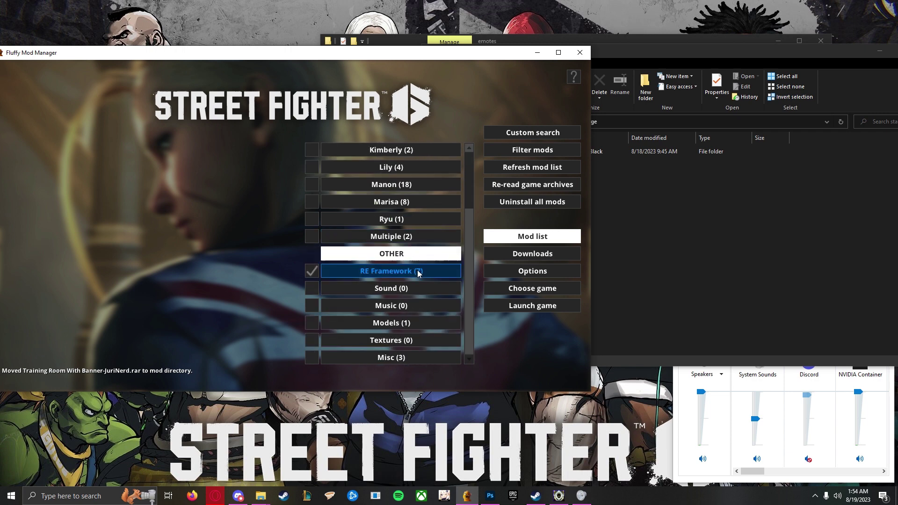
Enable Training Room With Banner-Black under the Models category to install it.
click(389, 323)
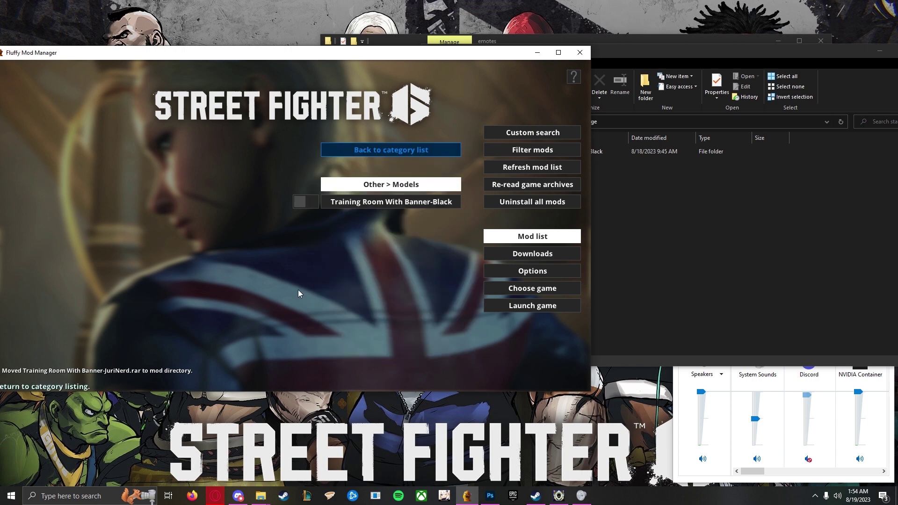
mouse_move(344, 199)
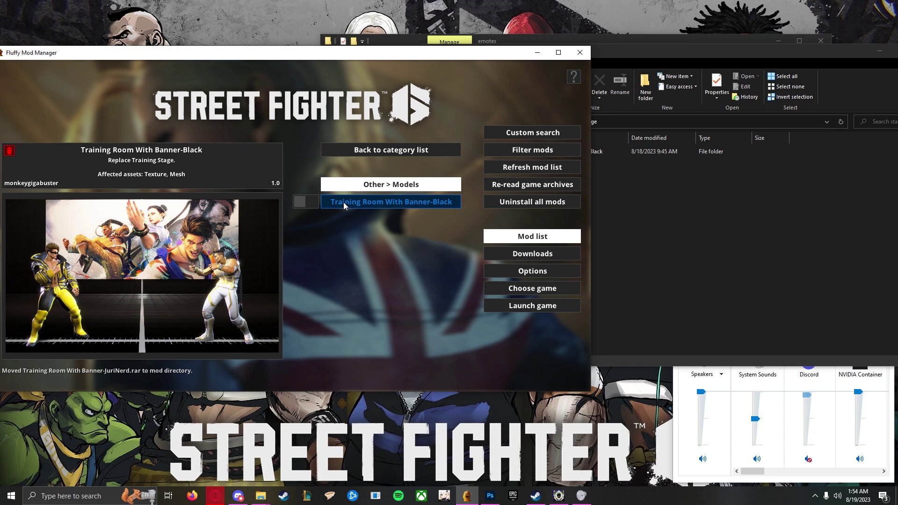
click(344, 202)
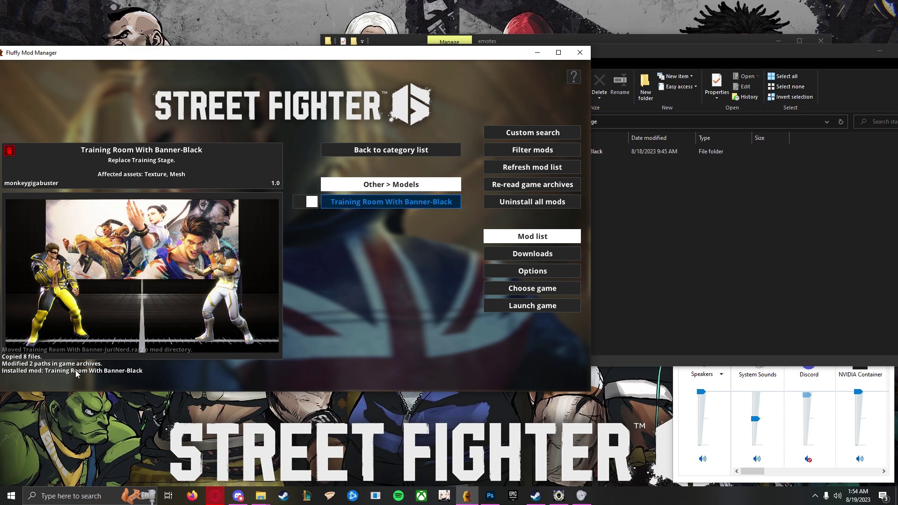
Launch Street Fighter 6 into Training mode and view the Juri-in-glasses banner on the stage.
click(522, 307)
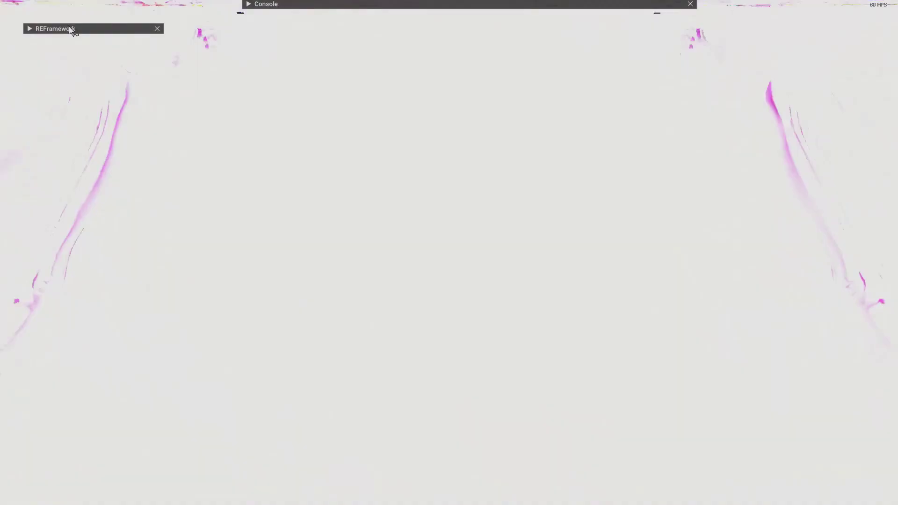
drag(72, 29, 418, 2)
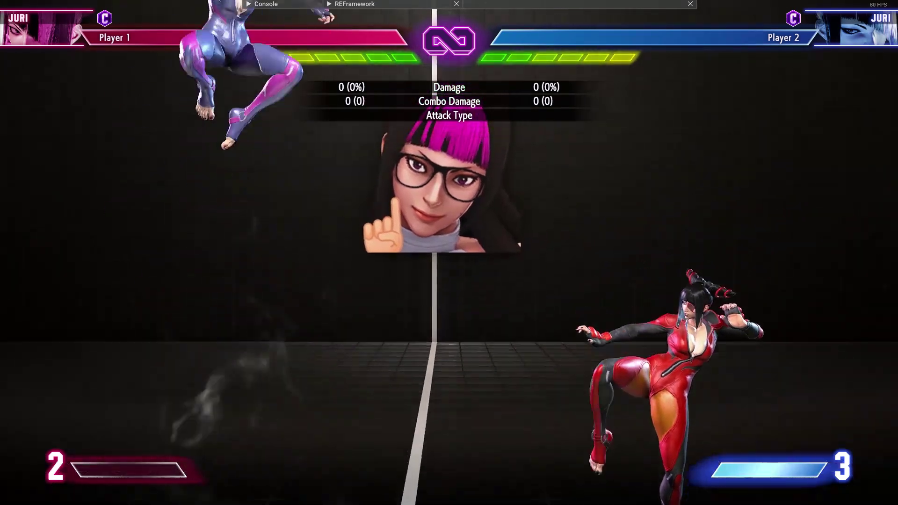
key(Escape)
key(q)
key(q)
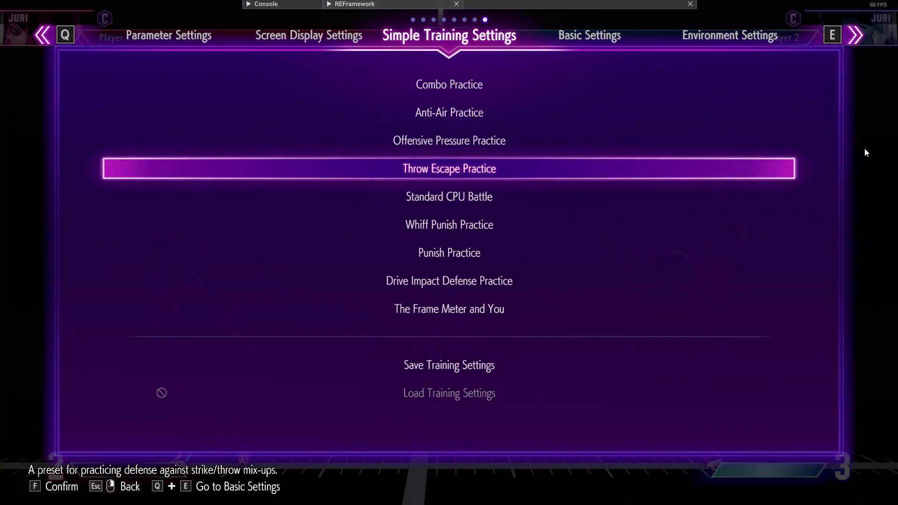
key(q)
key(Escape)
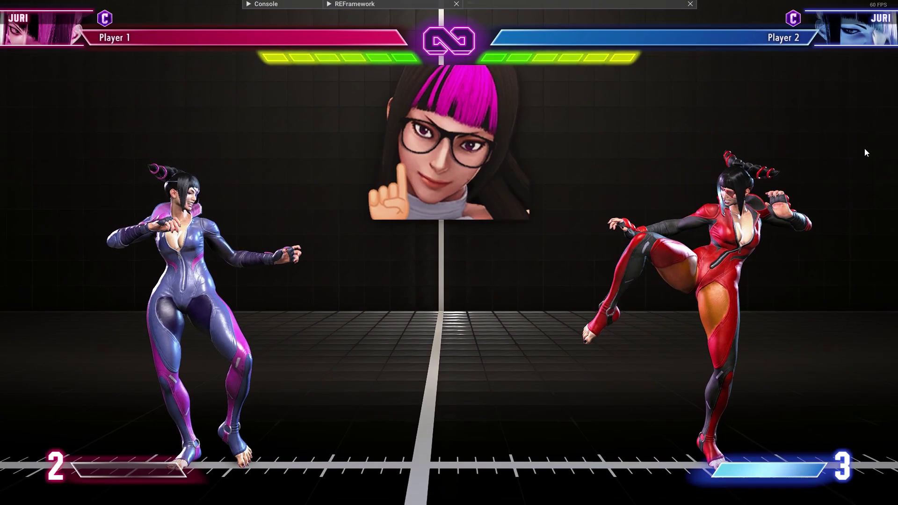
key(w+d)
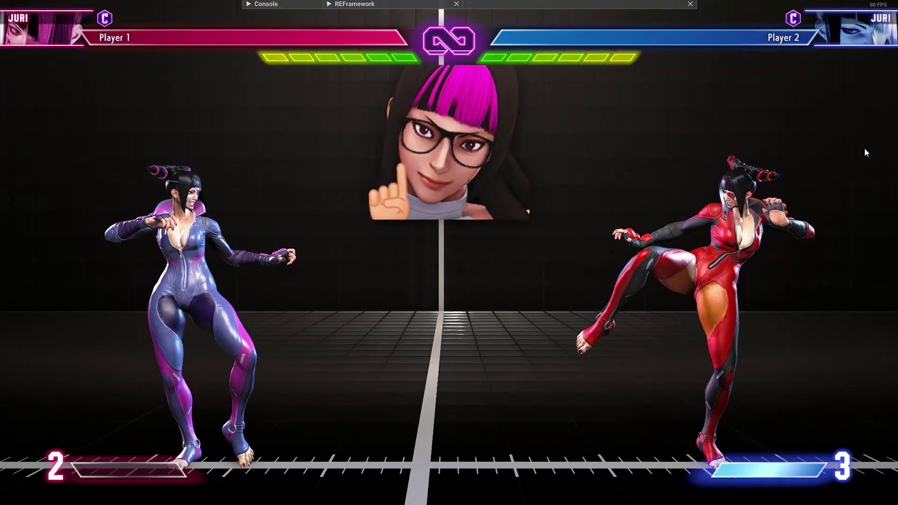